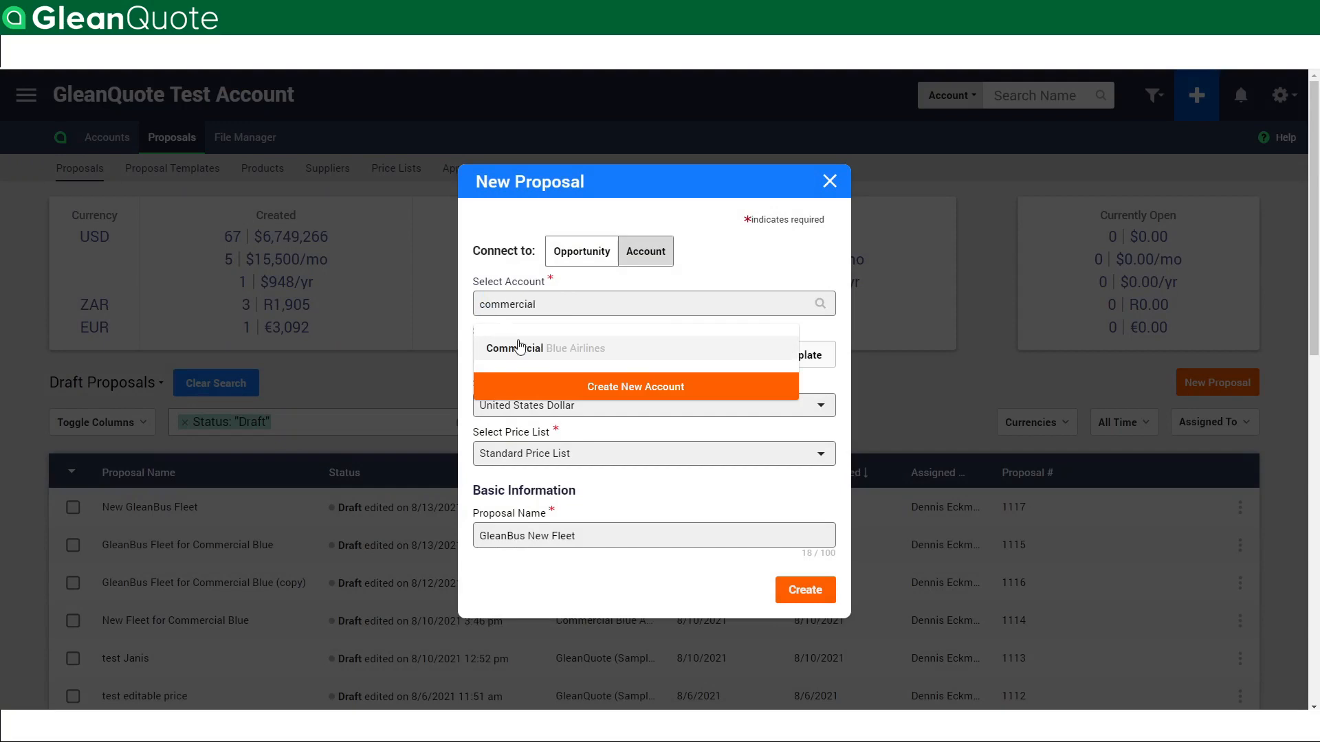
# - Create the new proposal for Commercial Blue Airlines from the GleanBus Commercial Airplane Builder template
pyautogui.click(518, 348)
pyautogui.click(790, 357)
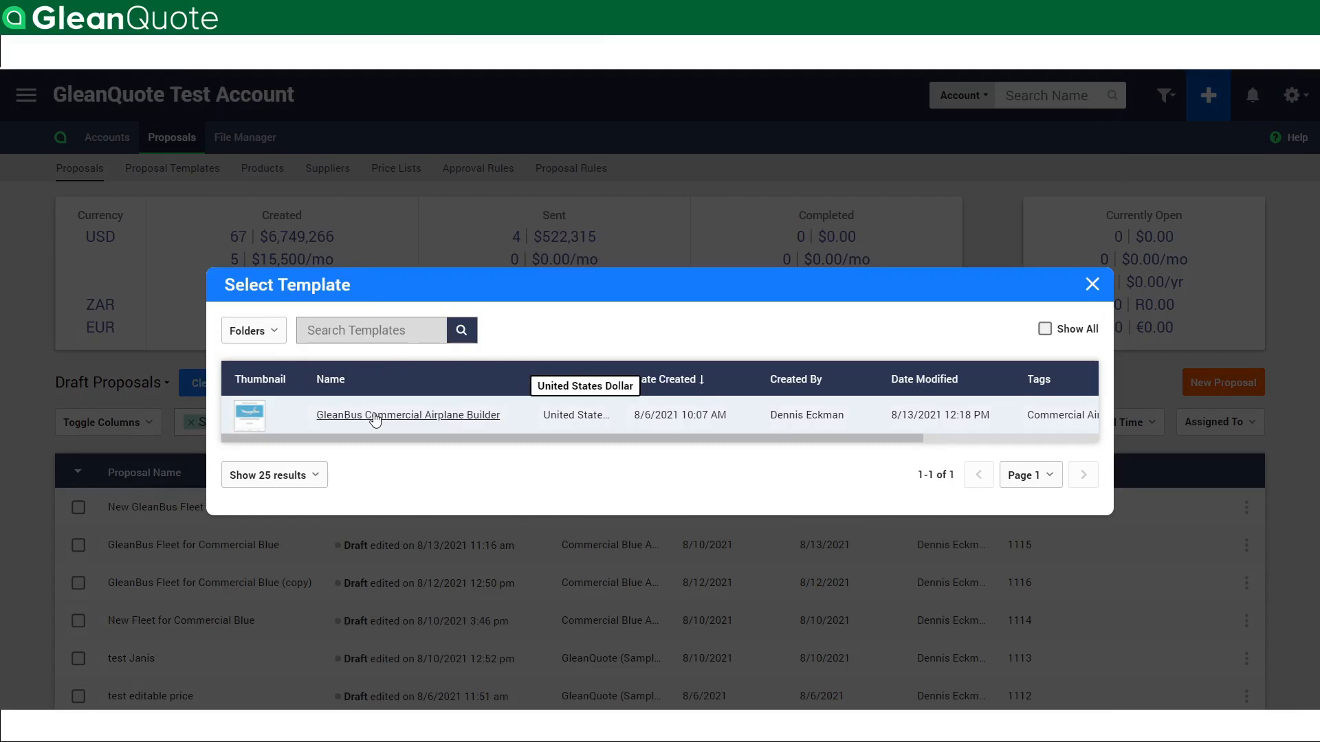
pyautogui.click(372, 412)
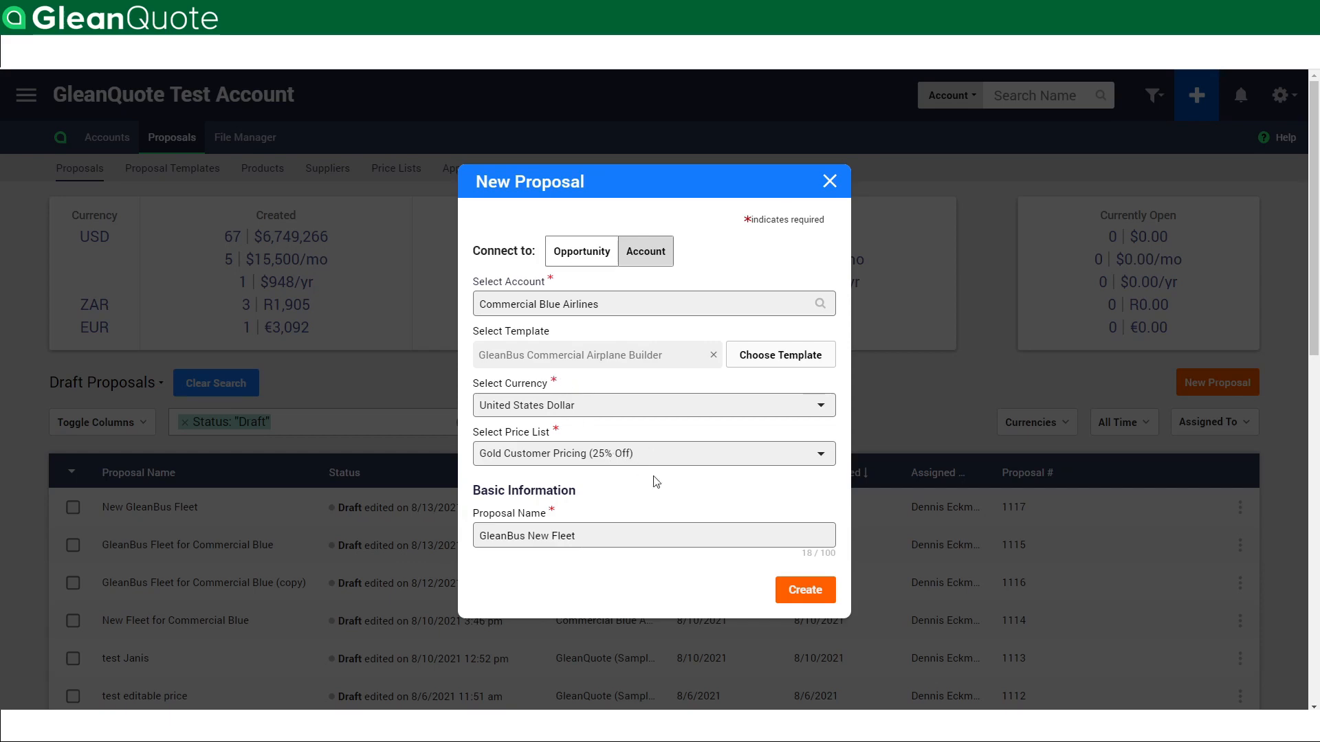
pyautogui.click(805, 590)
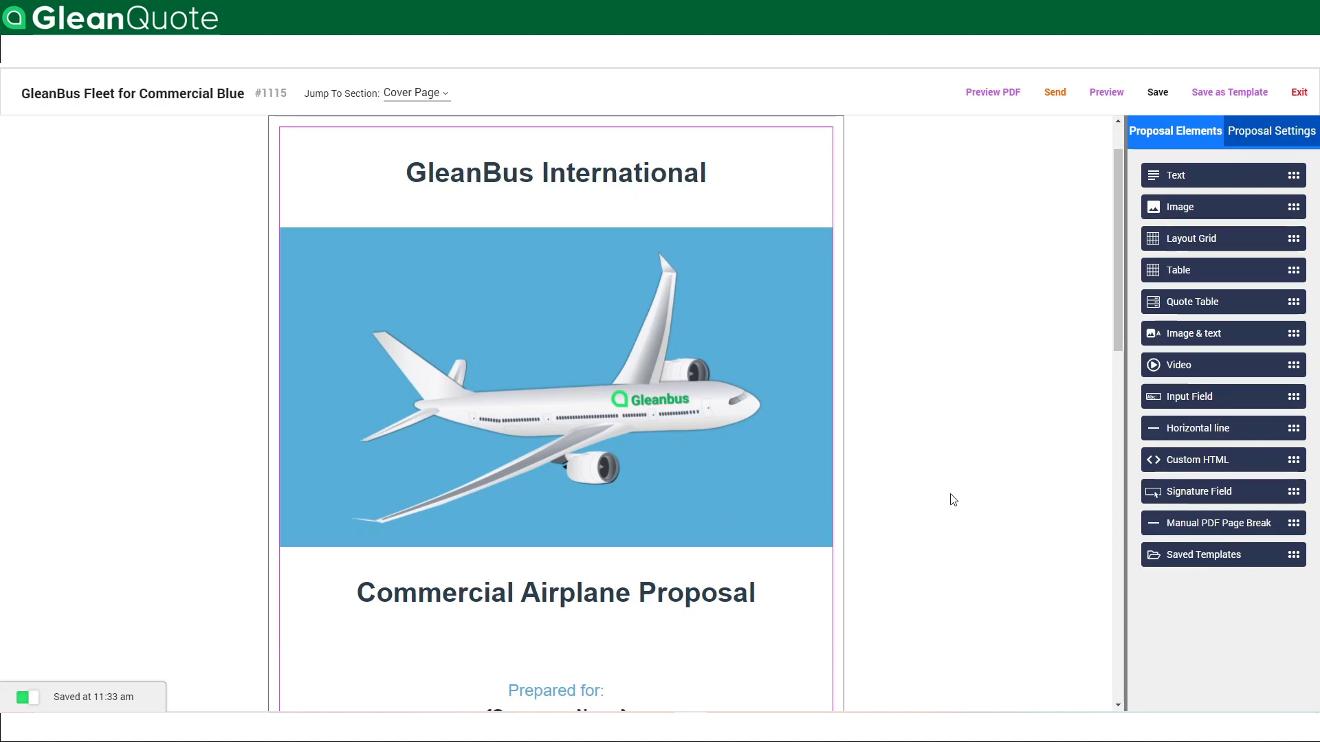
# - Configure the Custom Commercial Airplane line item with a 7000 Nautical Miles range, 780 Passenger Max and the GleanBus 7000 model
pyautogui.scroll(-7, 935, 515)
pyautogui.scroll(-2, 932, 522)
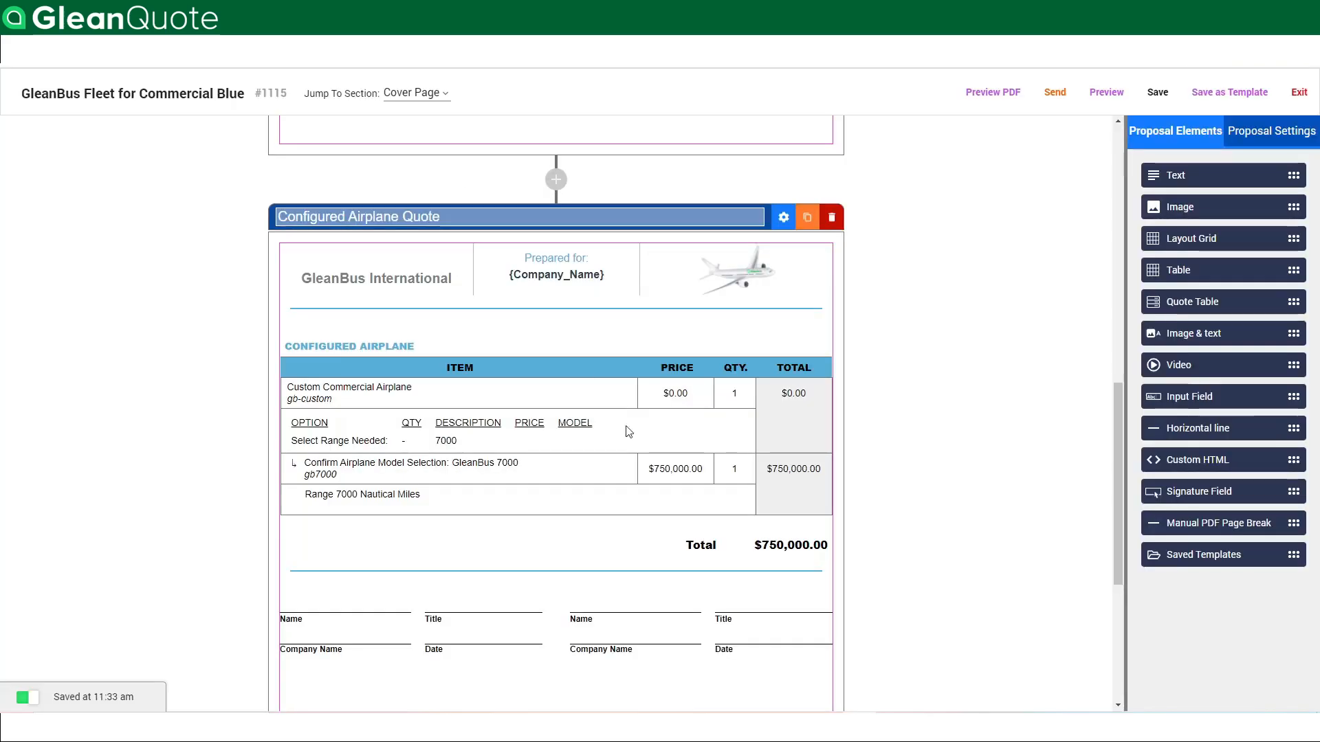
pyautogui.scroll(1, 655, 438)
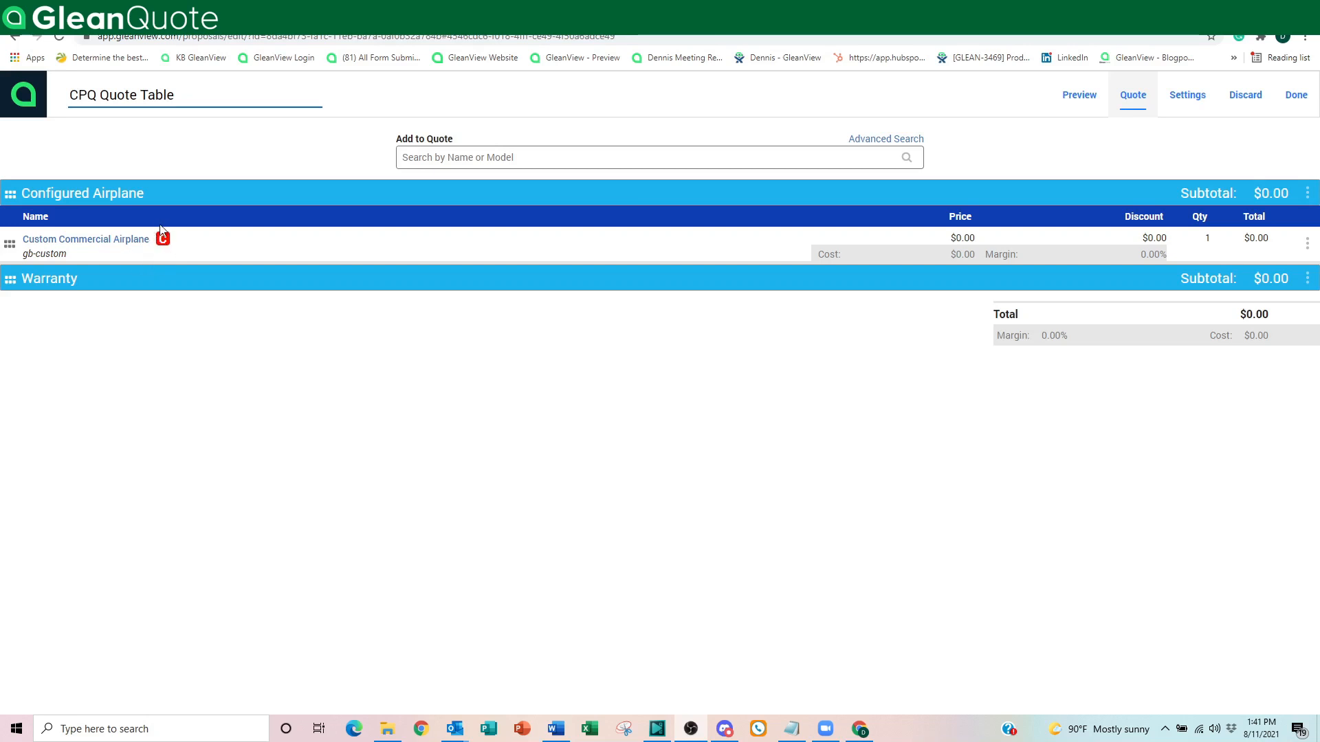
pyautogui.click(124, 240)
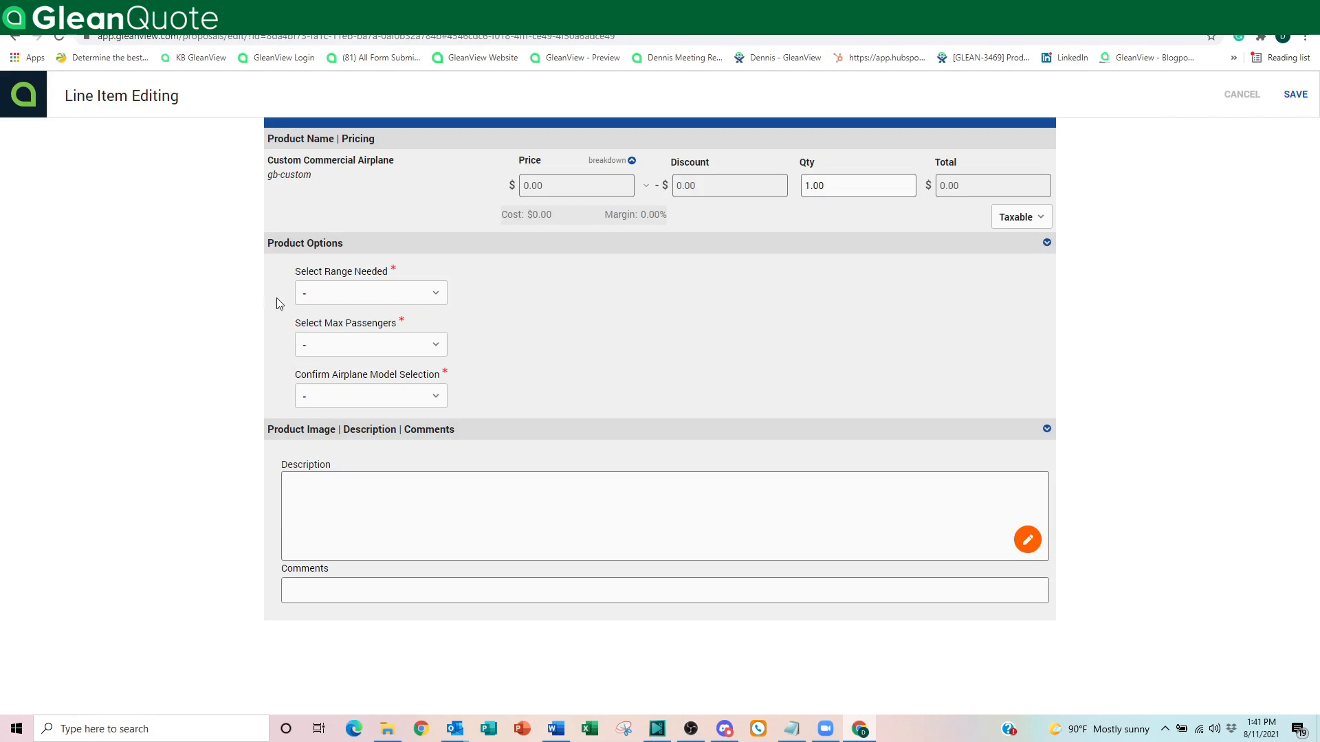
pyautogui.click(323, 293)
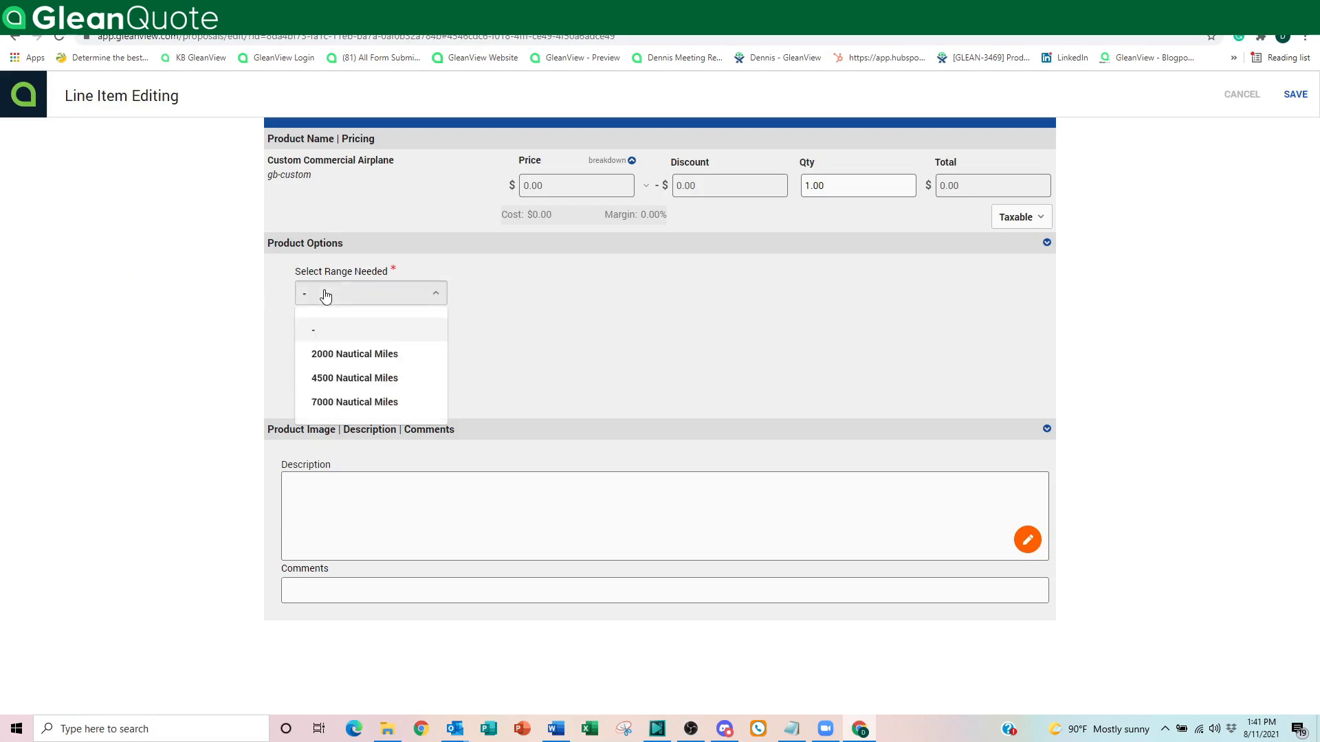
pyautogui.click(346, 402)
pyautogui.click(352, 347)
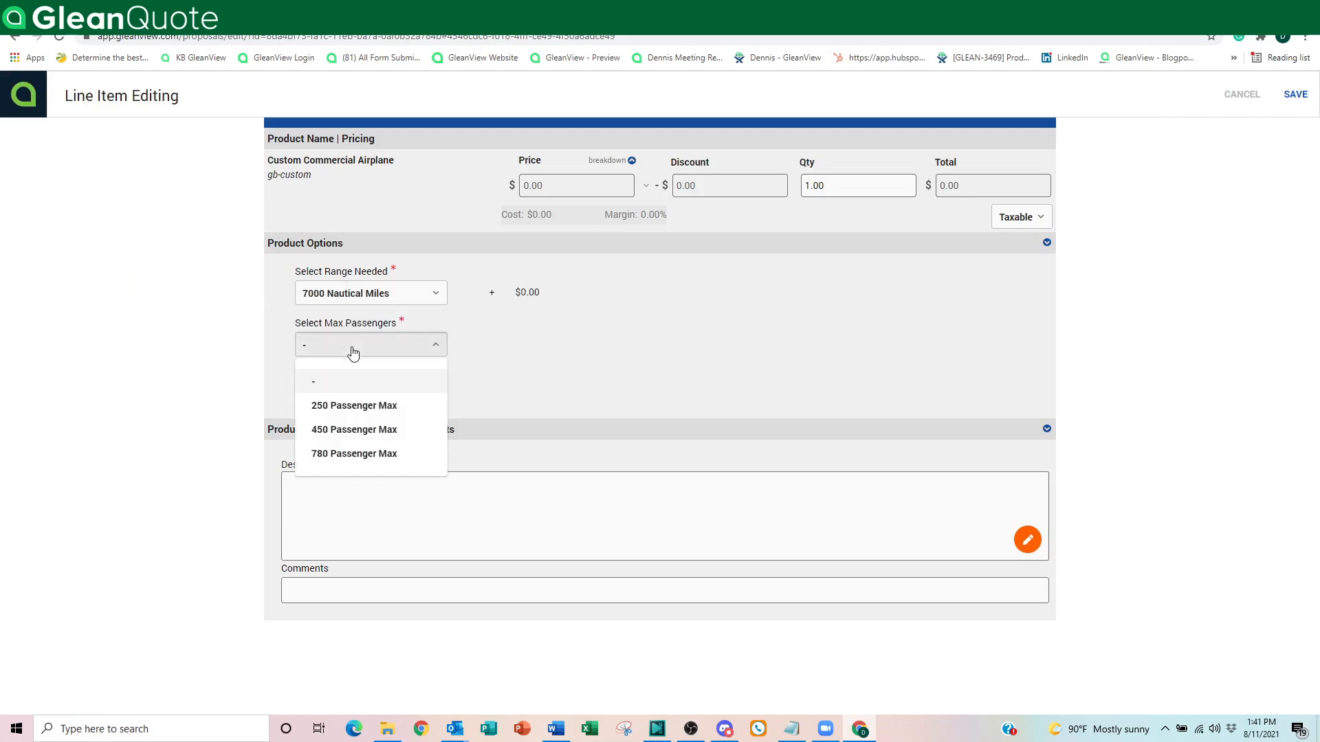
pyautogui.click(347, 454)
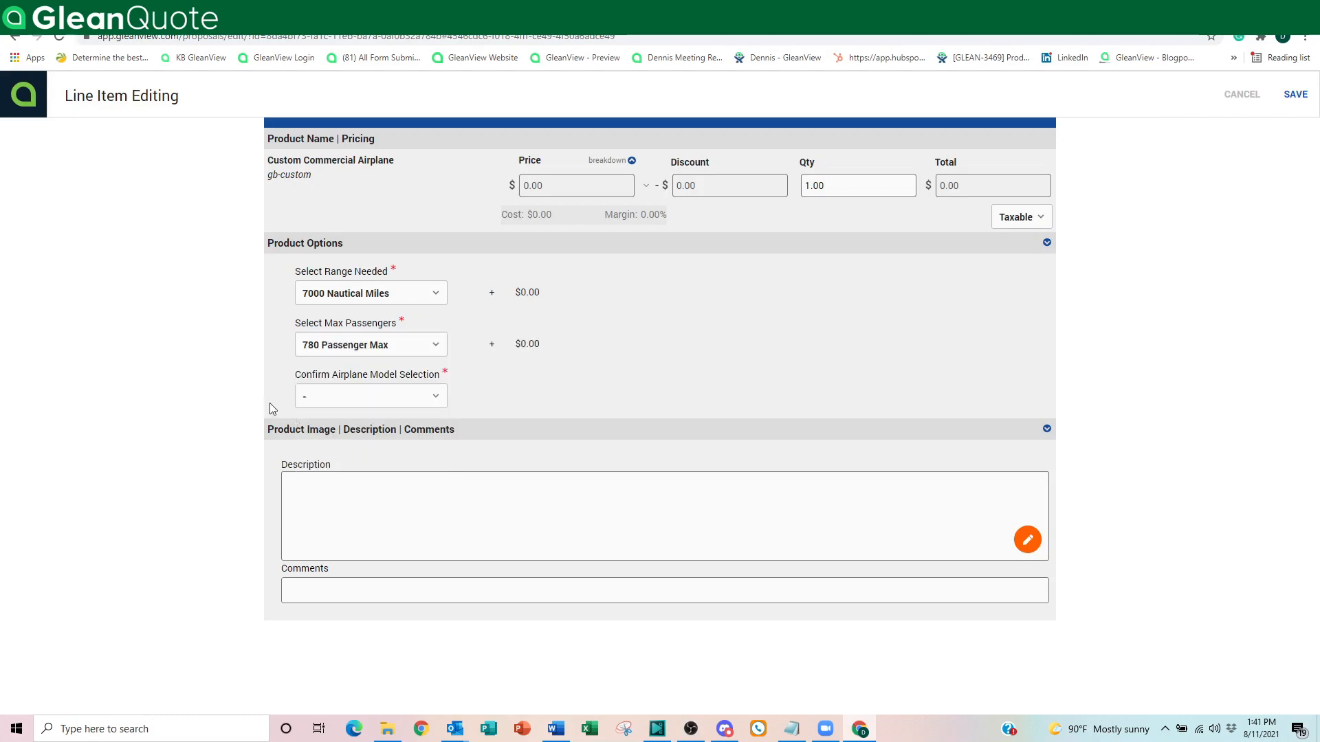
pyautogui.click(345, 398)
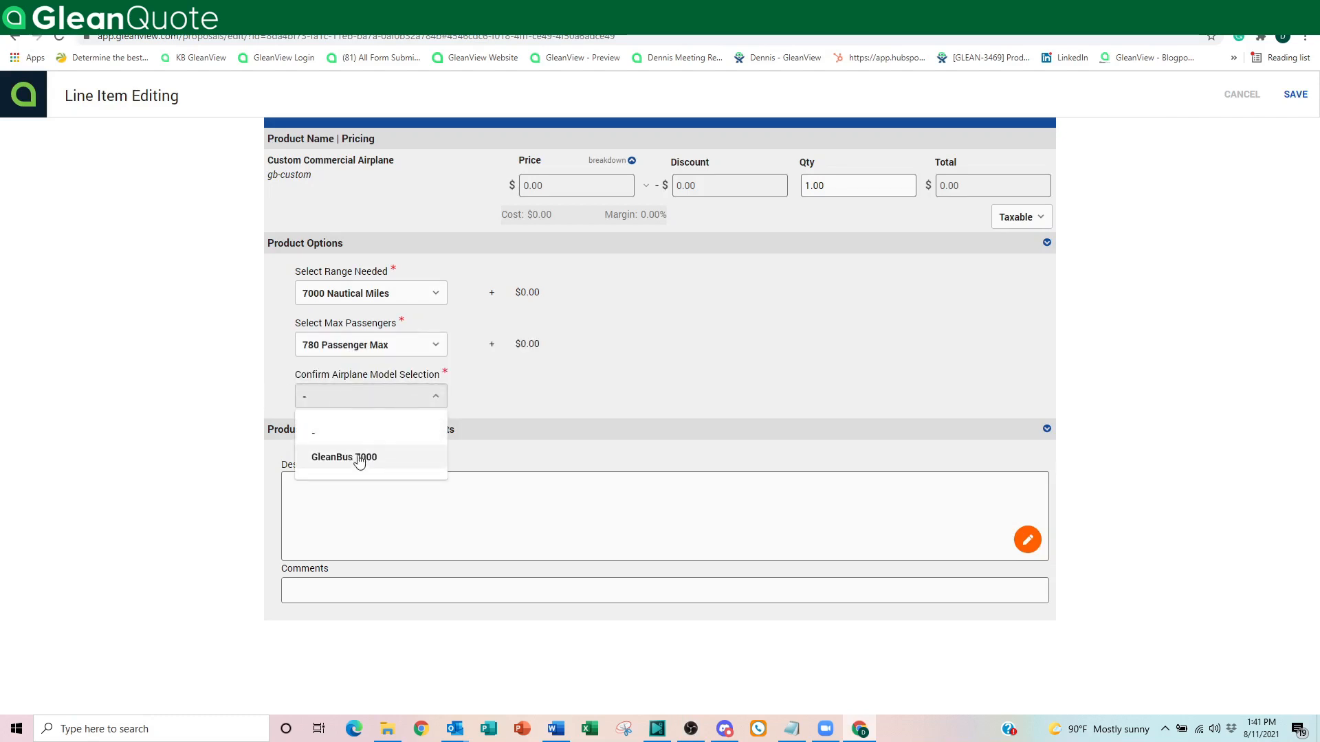
pyautogui.click(358, 457)
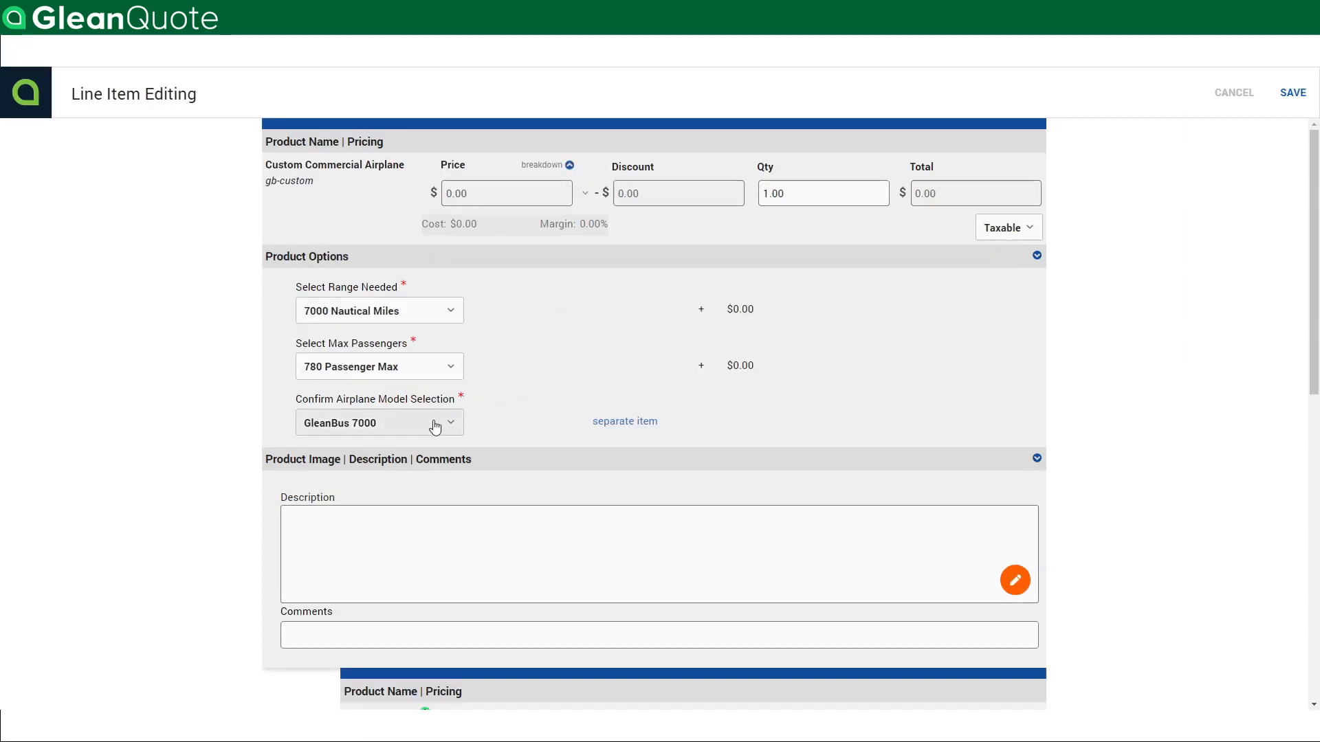
# - Set the quantity of the separate GleanBus 7000 item to 5 and check its price breakdown
pyautogui.click(612, 422)
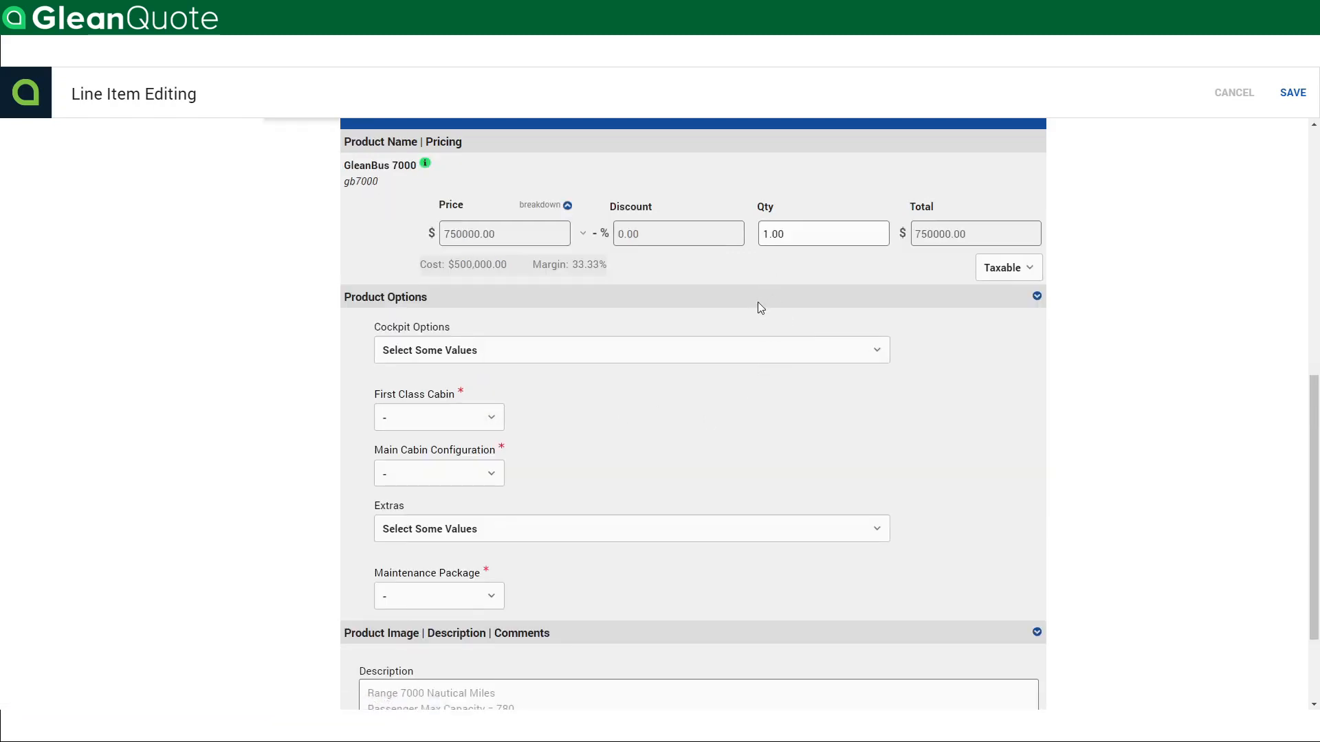
pyautogui.doubleClick(787, 235)
pyautogui.write('5')
pyautogui.press('Tab')
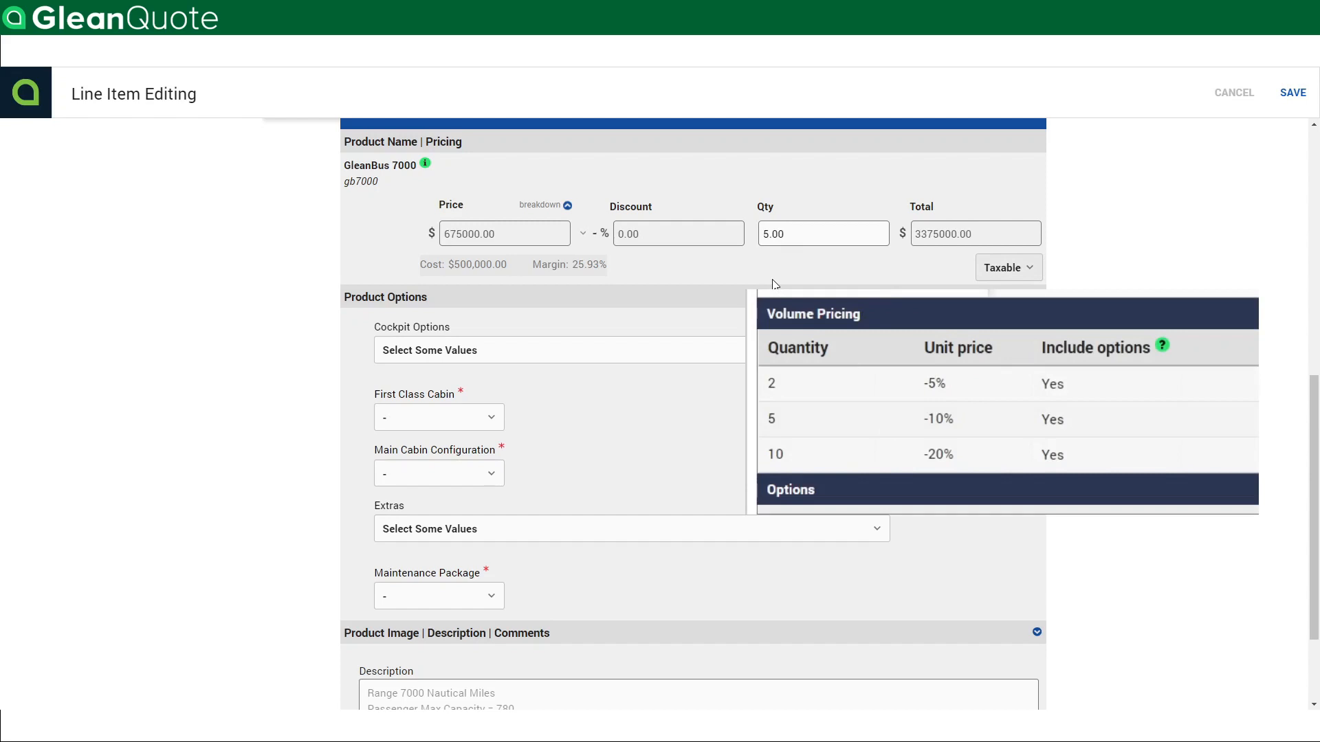
pyautogui.click(549, 207)
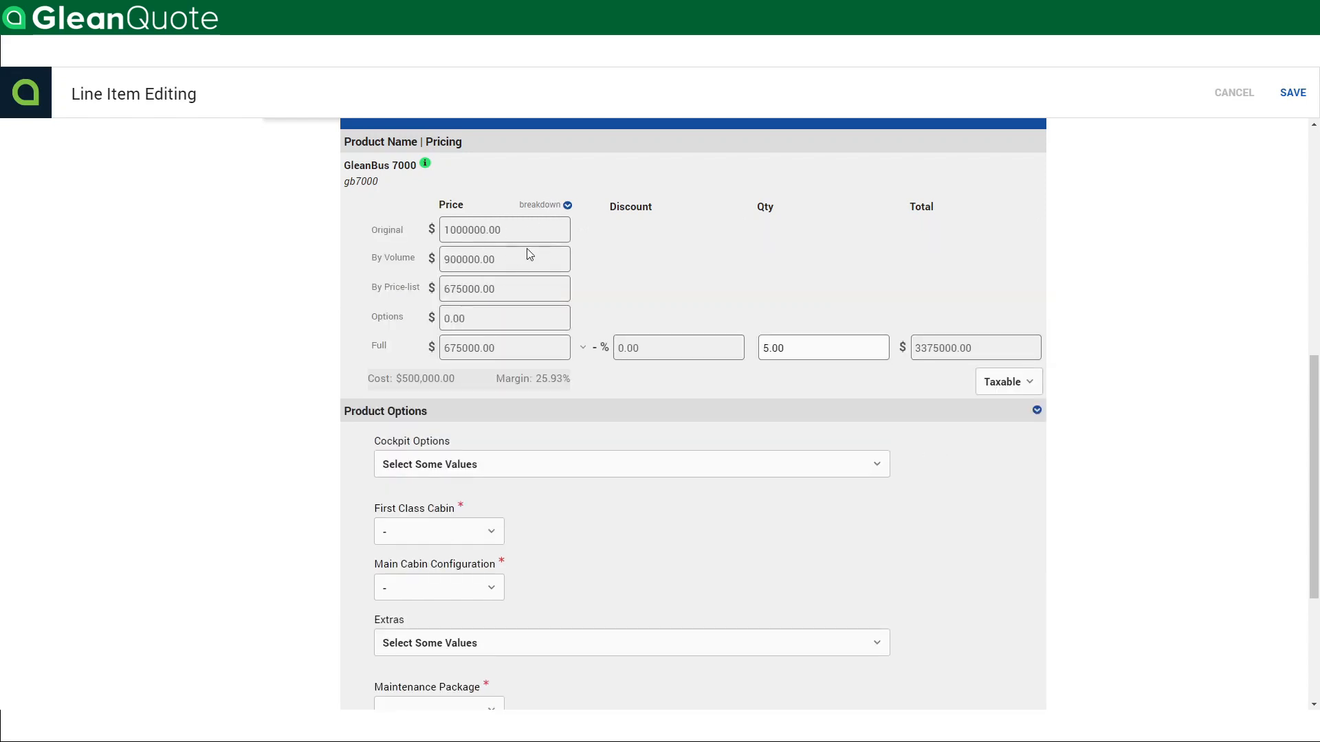
pyautogui.click(537, 208)
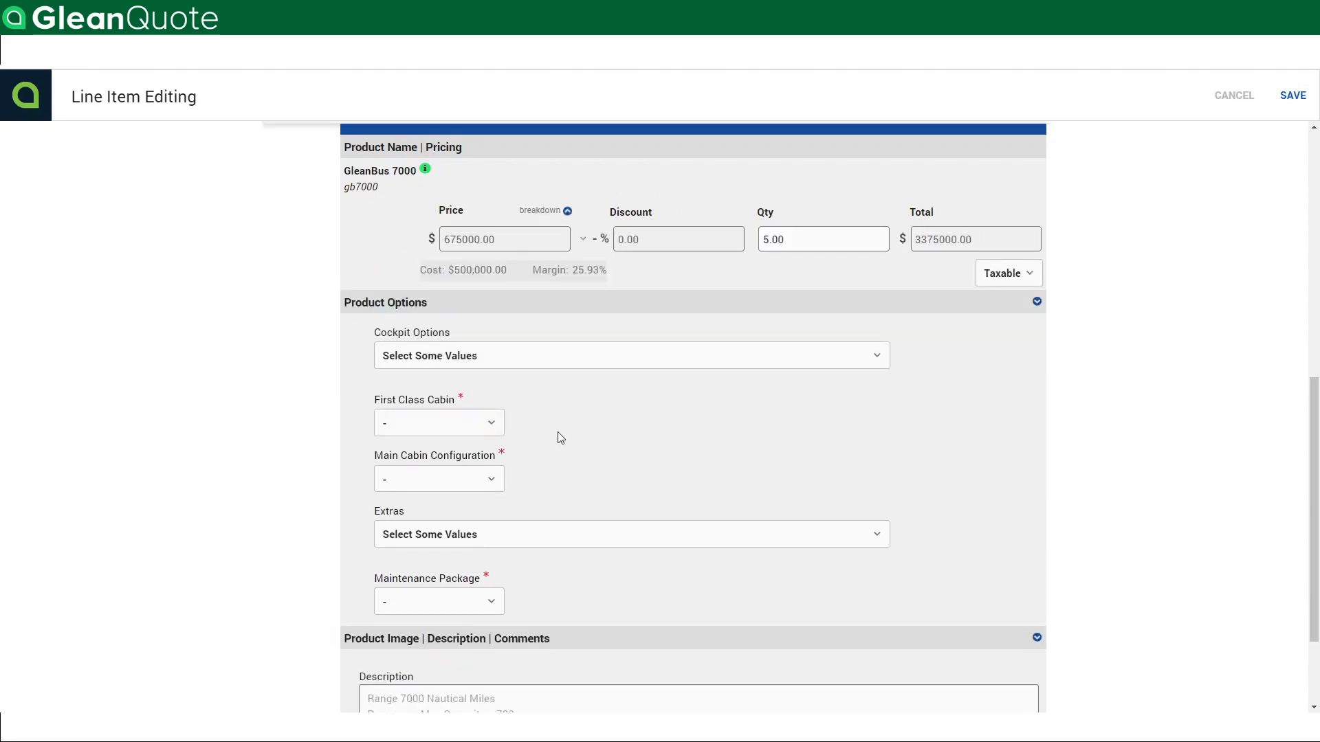
# - Add Premium Avionics and Premium Leather Seating as cockpit options, and open the Premium Avionics item
pyautogui.click(663, 368)
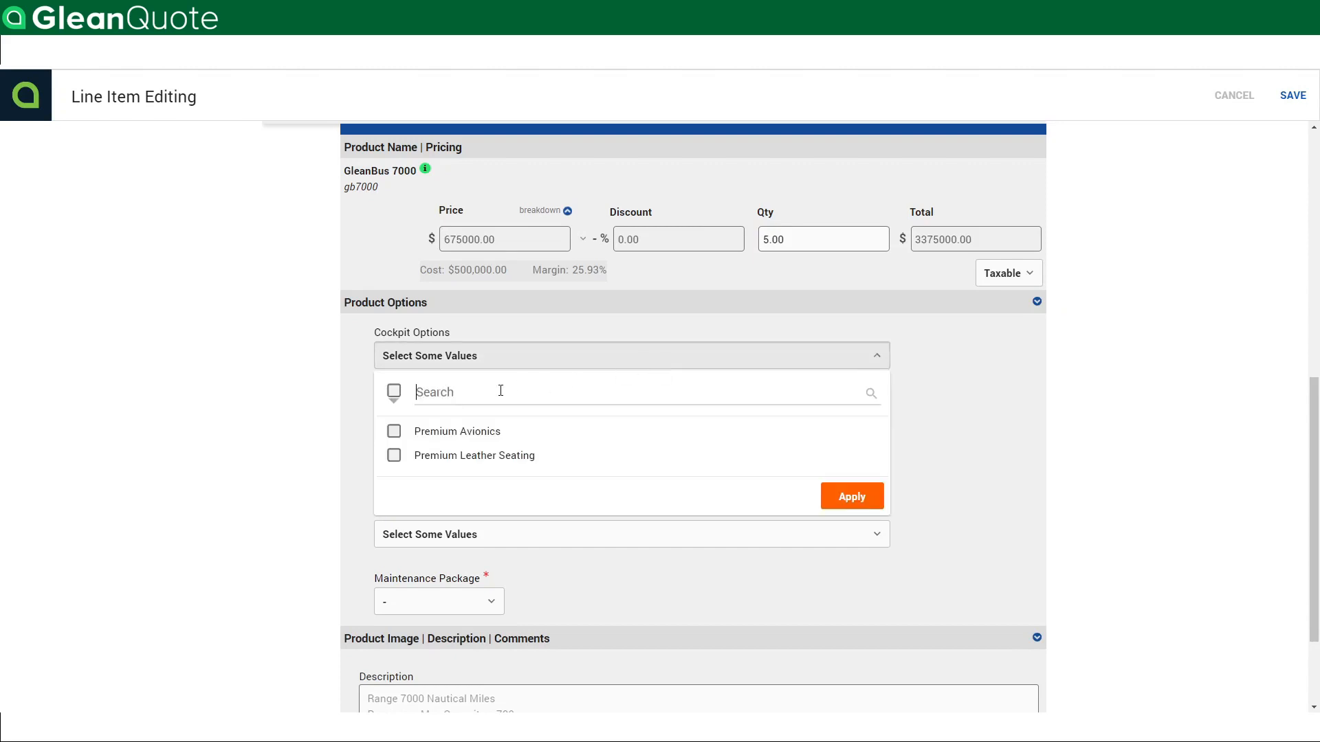
pyautogui.click(394, 431)
pyautogui.click(395, 457)
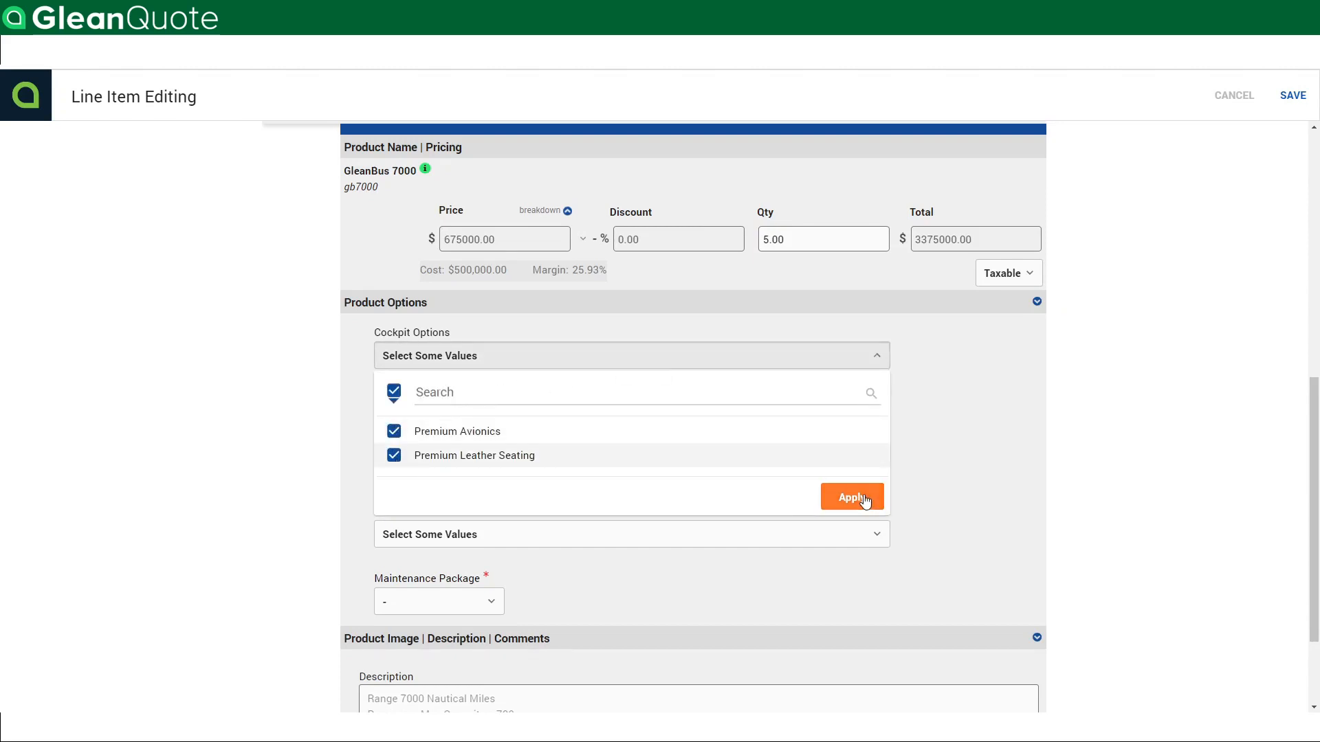
pyautogui.click(863, 500)
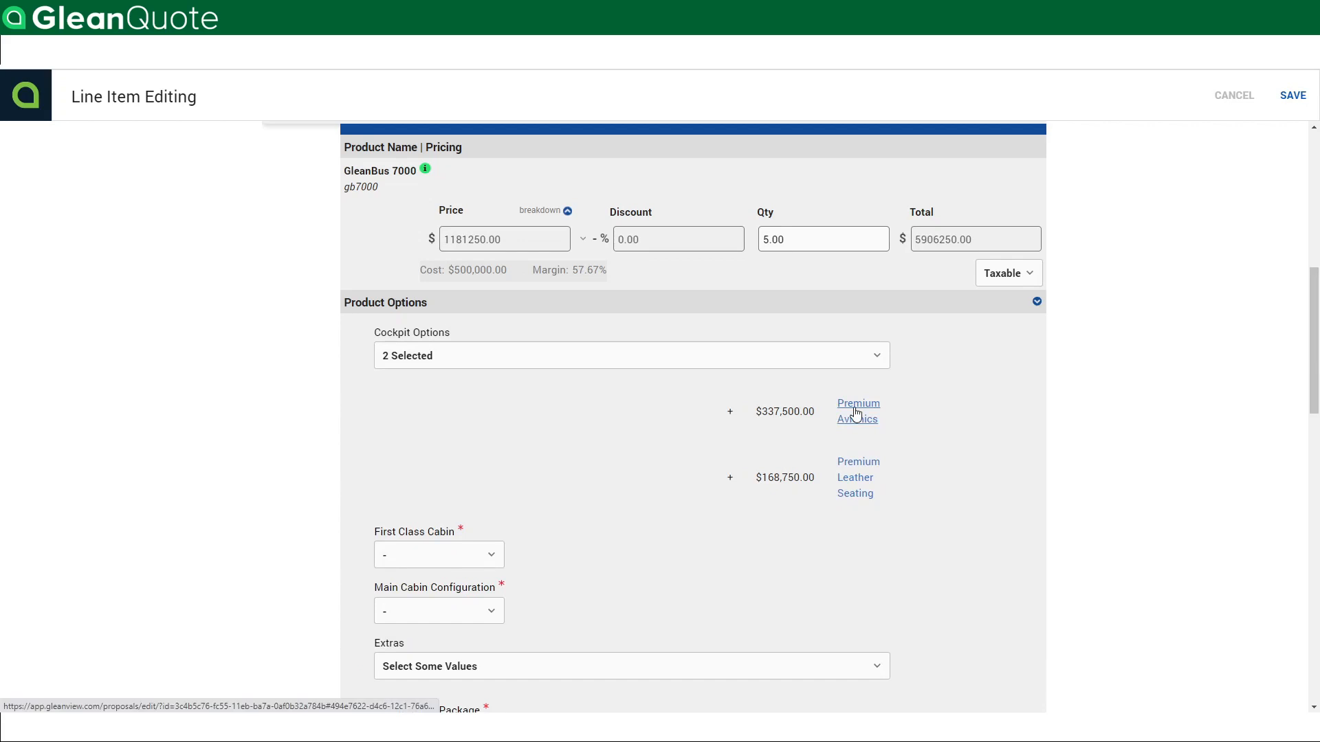
pyautogui.click(856, 412)
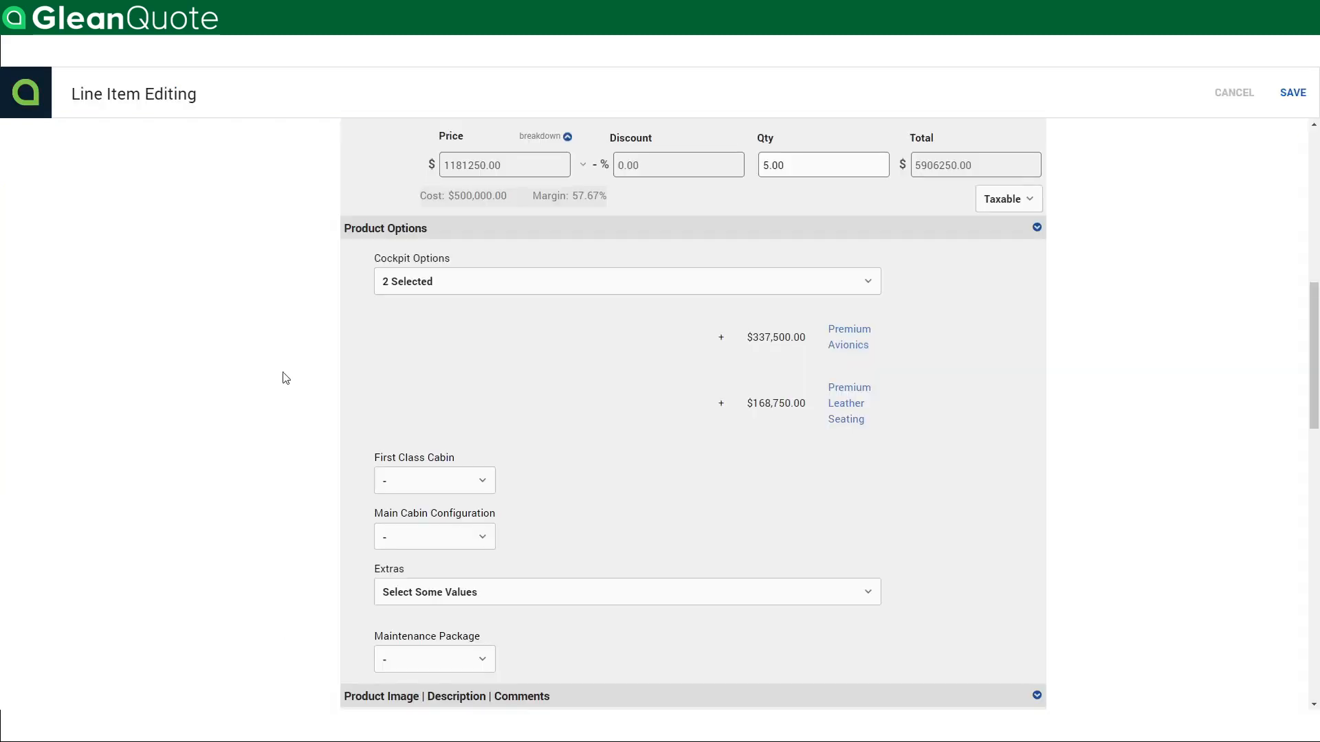
# - Set First Class Cabin to Included and choose Build Your Own Cabin - Customized Bundle as its cabin option
pyautogui.click(416, 485)
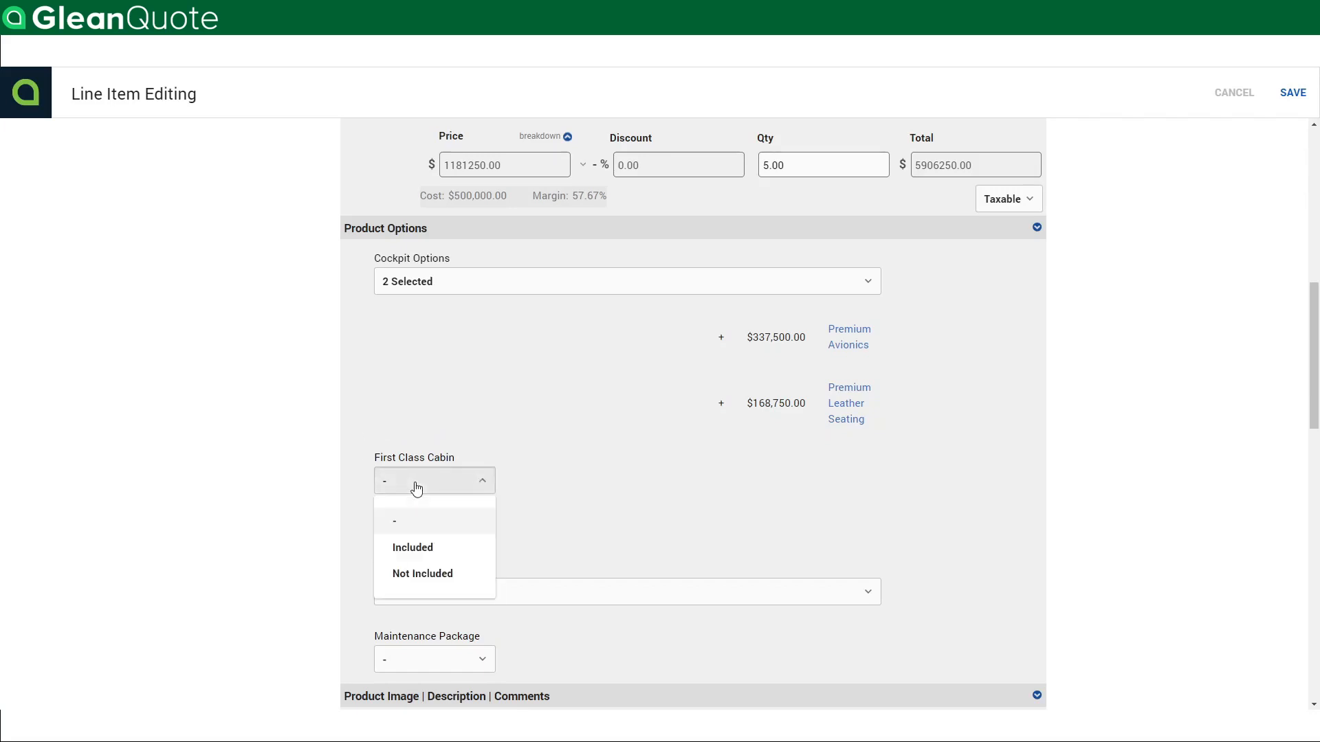
pyautogui.click(410, 552)
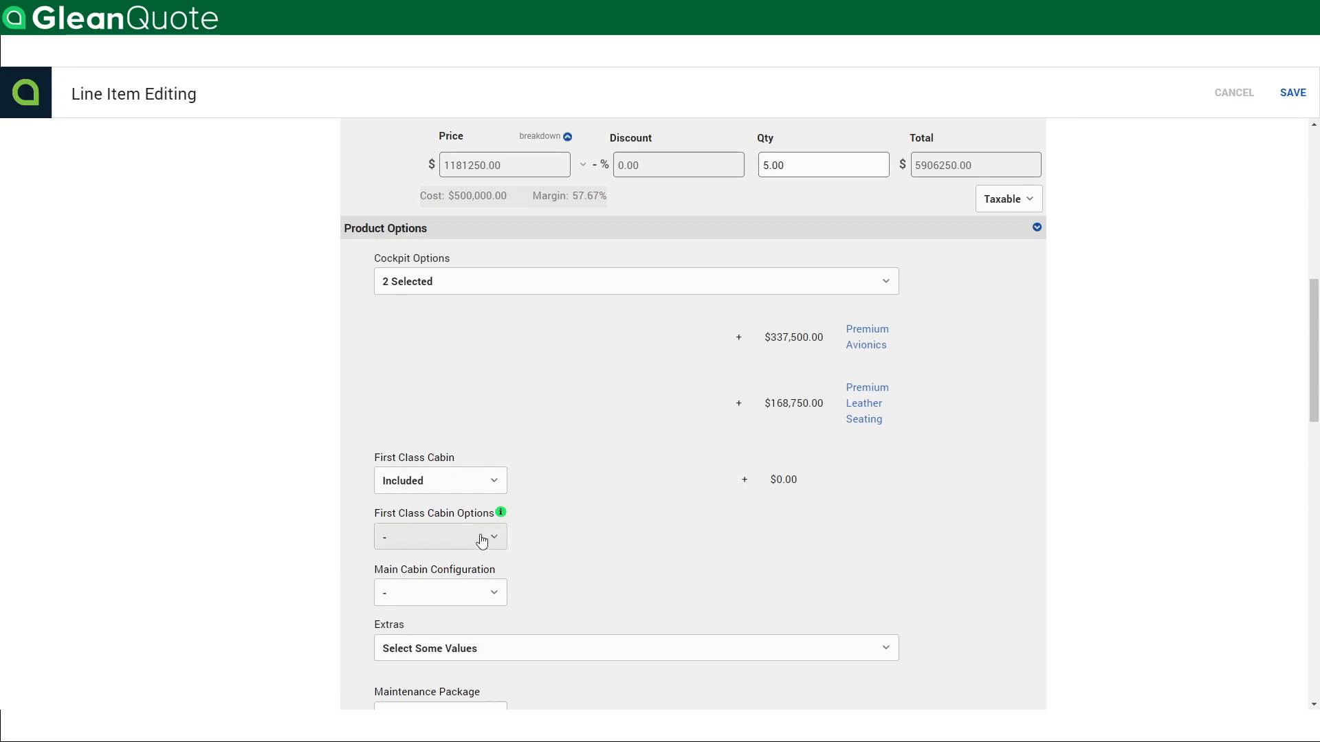
pyautogui.click(482, 542)
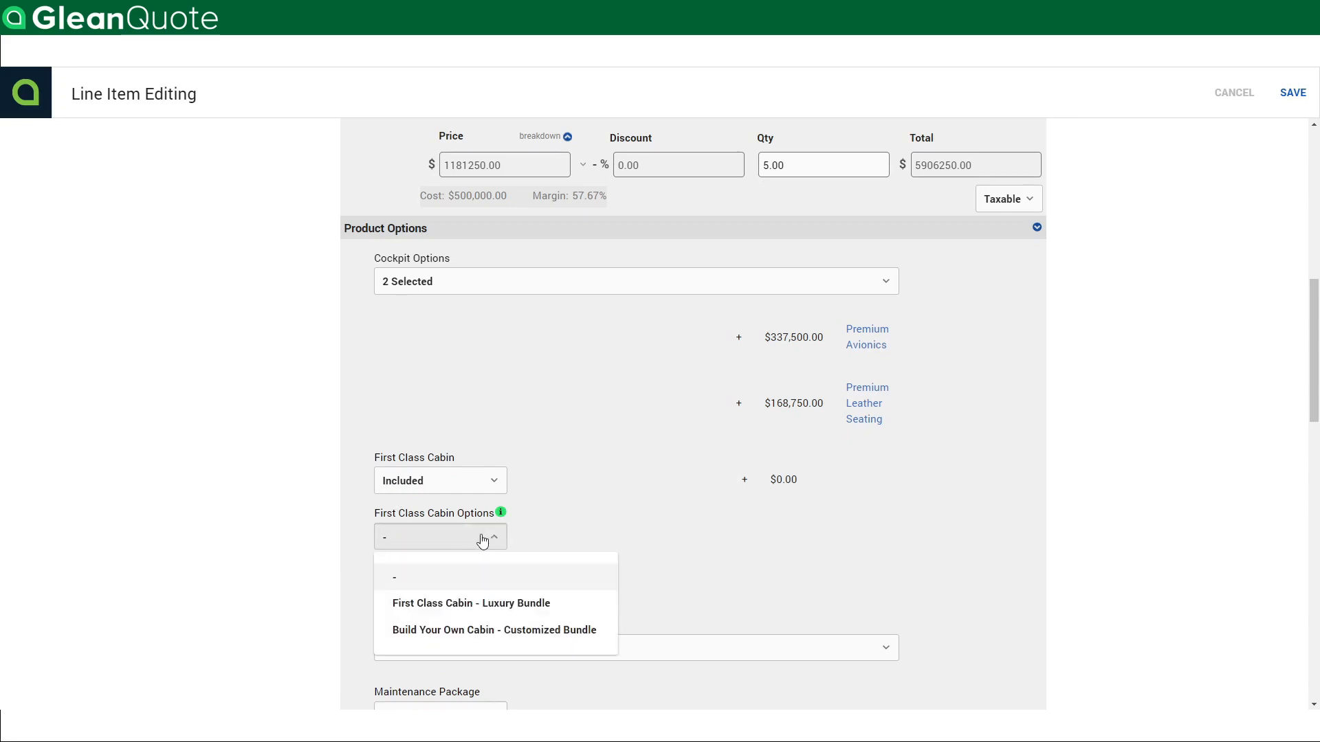
pyautogui.click(507, 631)
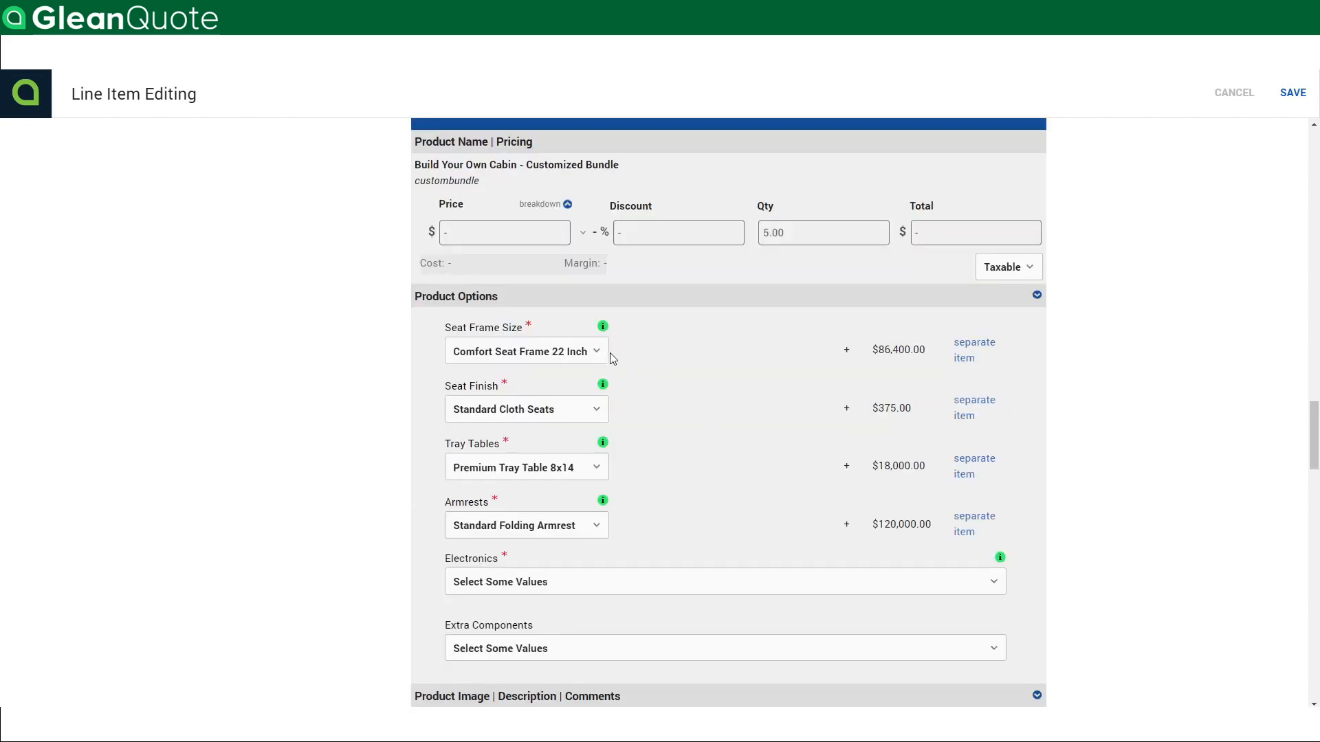
# - Examine the seat frame sizes offered in the customized cabin bundle and the info notes for tray tables and seat finish
pyautogui.click(593, 360)
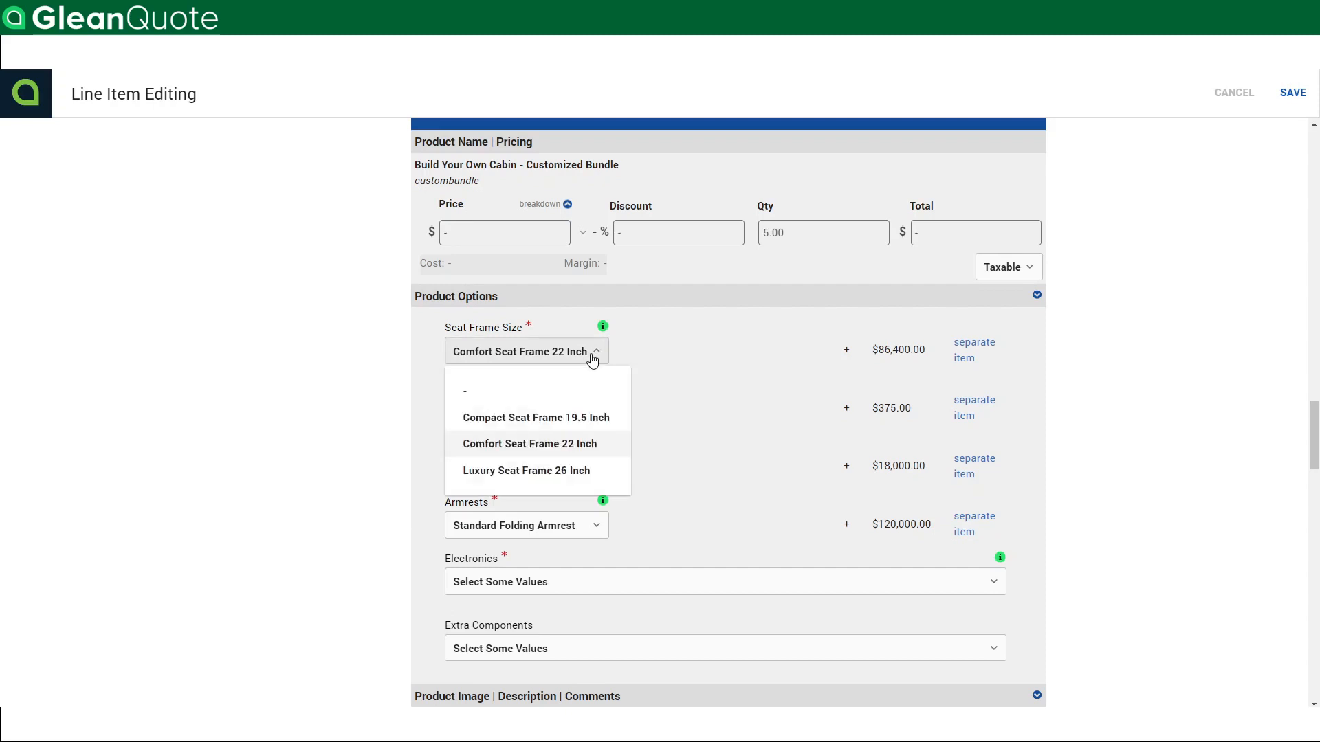
pyautogui.click(725, 379)
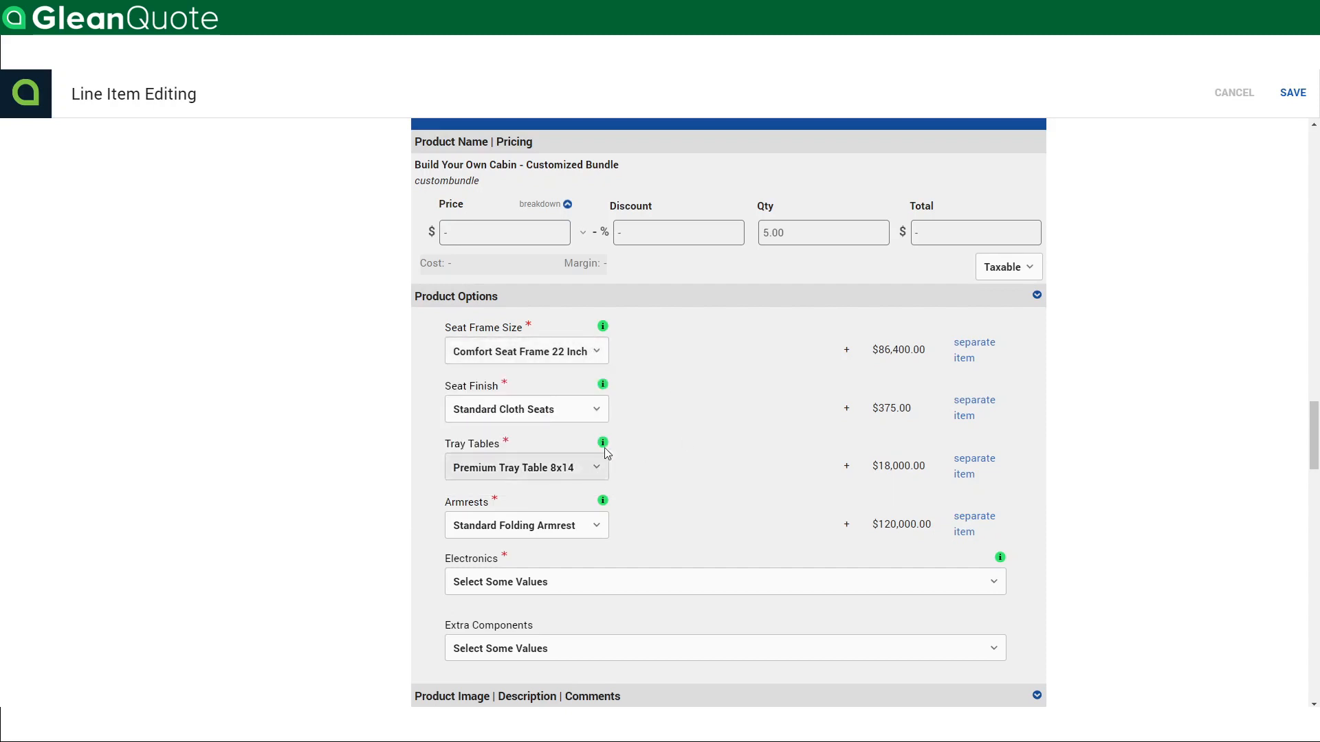
pyautogui.moveTo(608, 448)
pyautogui.moveTo(603, 386)
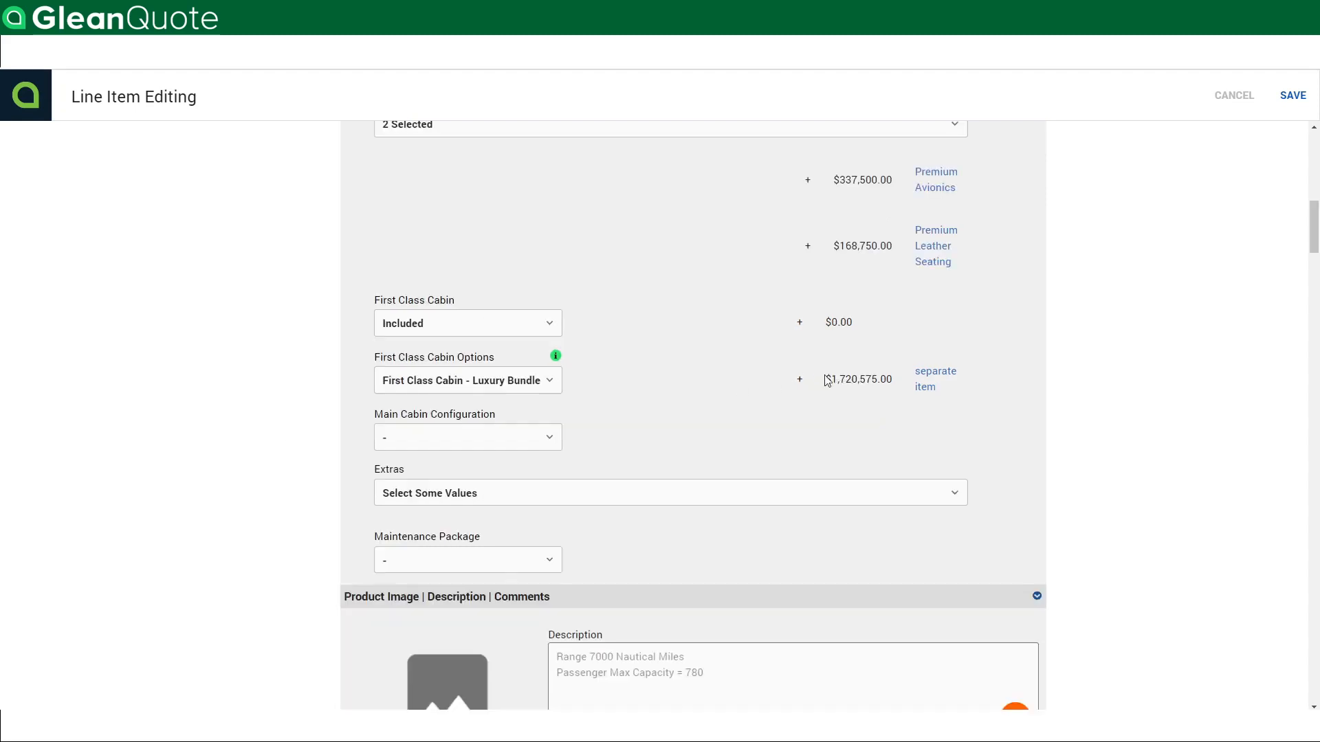
# - Open the separate First Class Cabin - Luxury Bundle item and review its included components
pyautogui.click(927, 390)
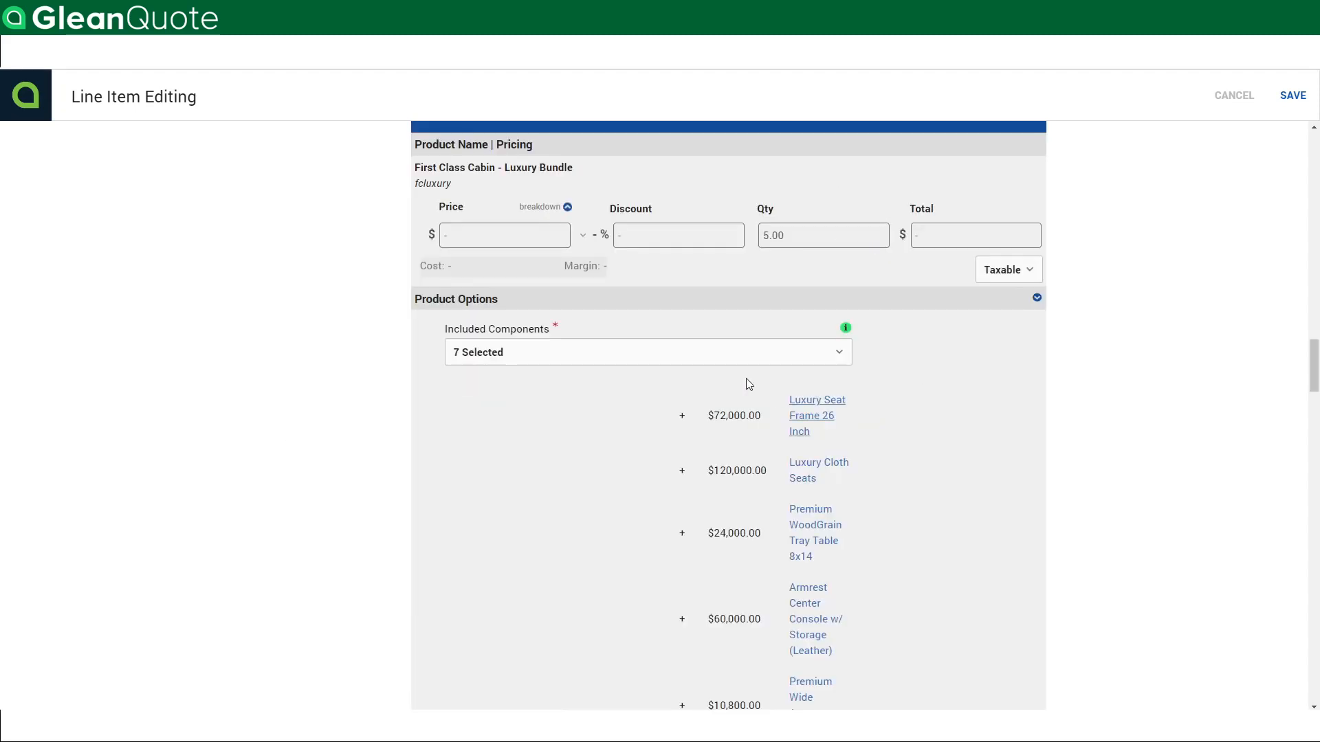
pyautogui.click(721, 358)
pyautogui.click(890, 519)
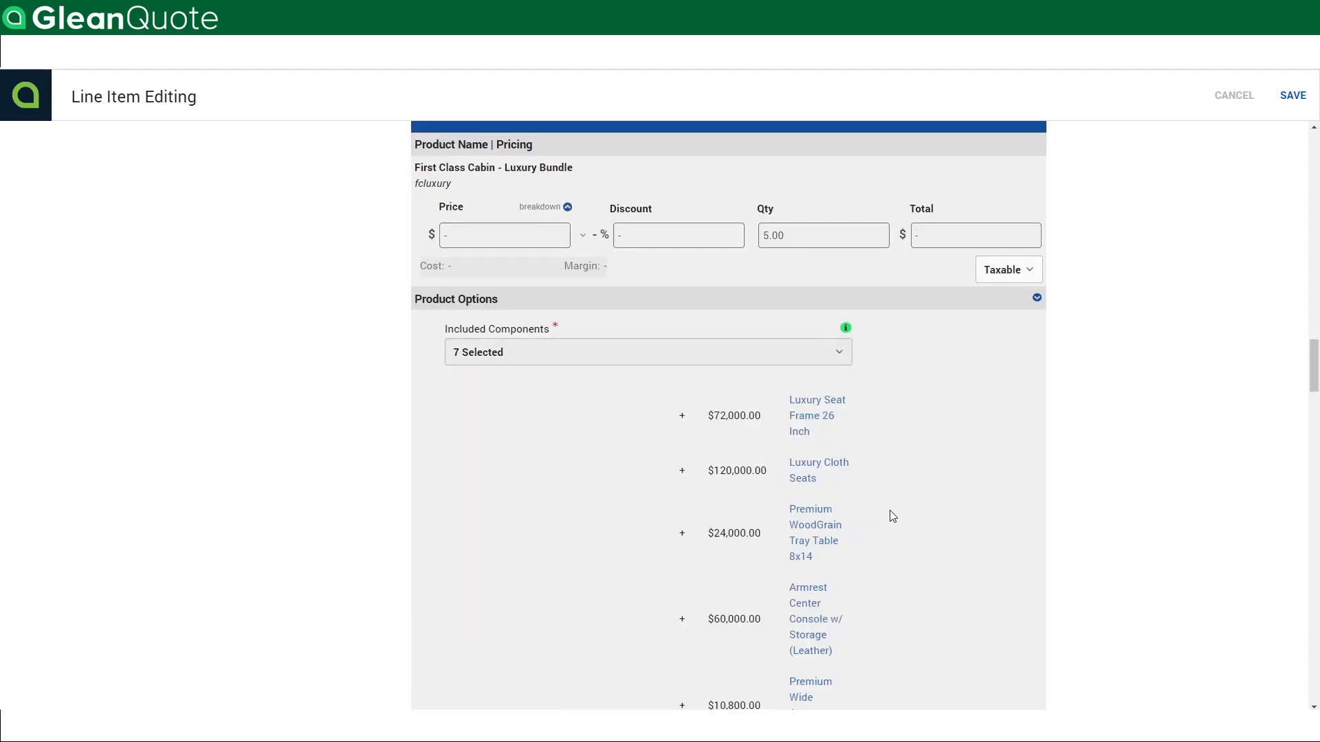
pyautogui.scroll(-1, 689, 598)
pyautogui.scroll(-1, 690, 607)
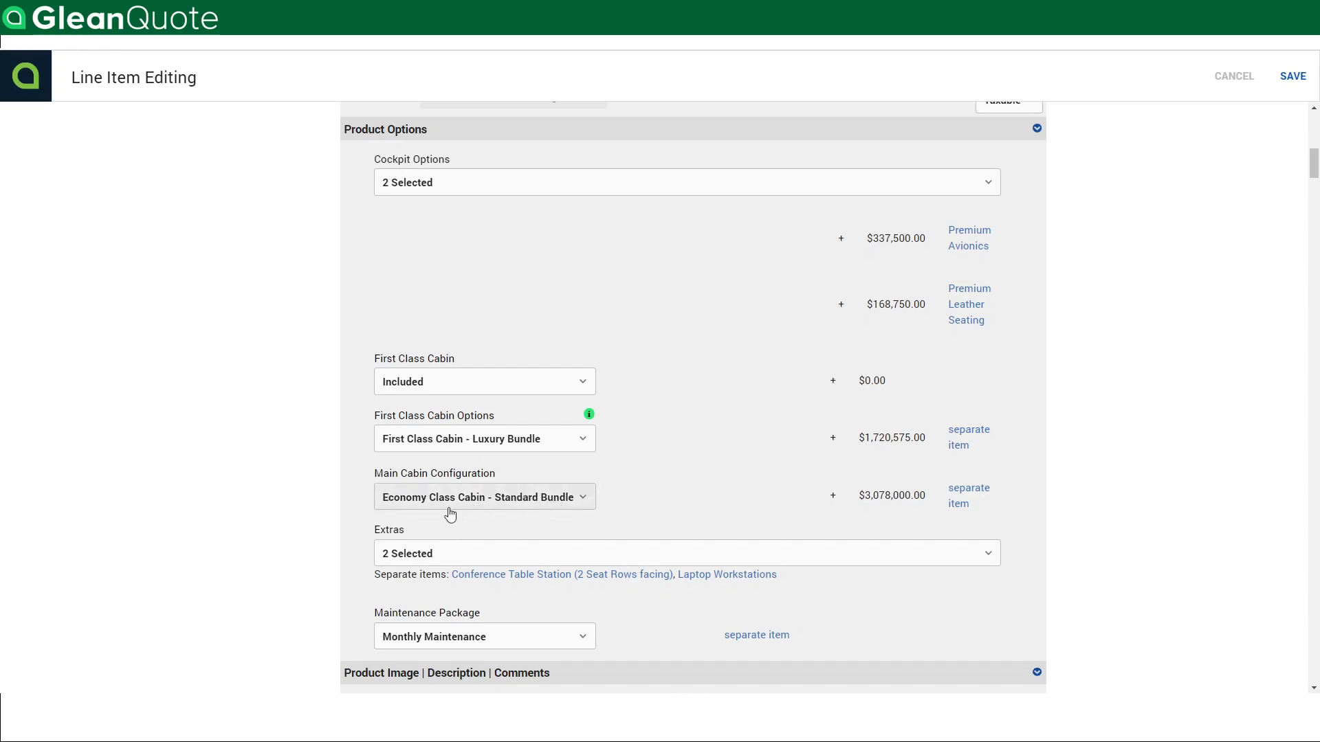
# - Review the choices for the airplane's Extras and Maintenance Package options
pyautogui.click(573, 560)
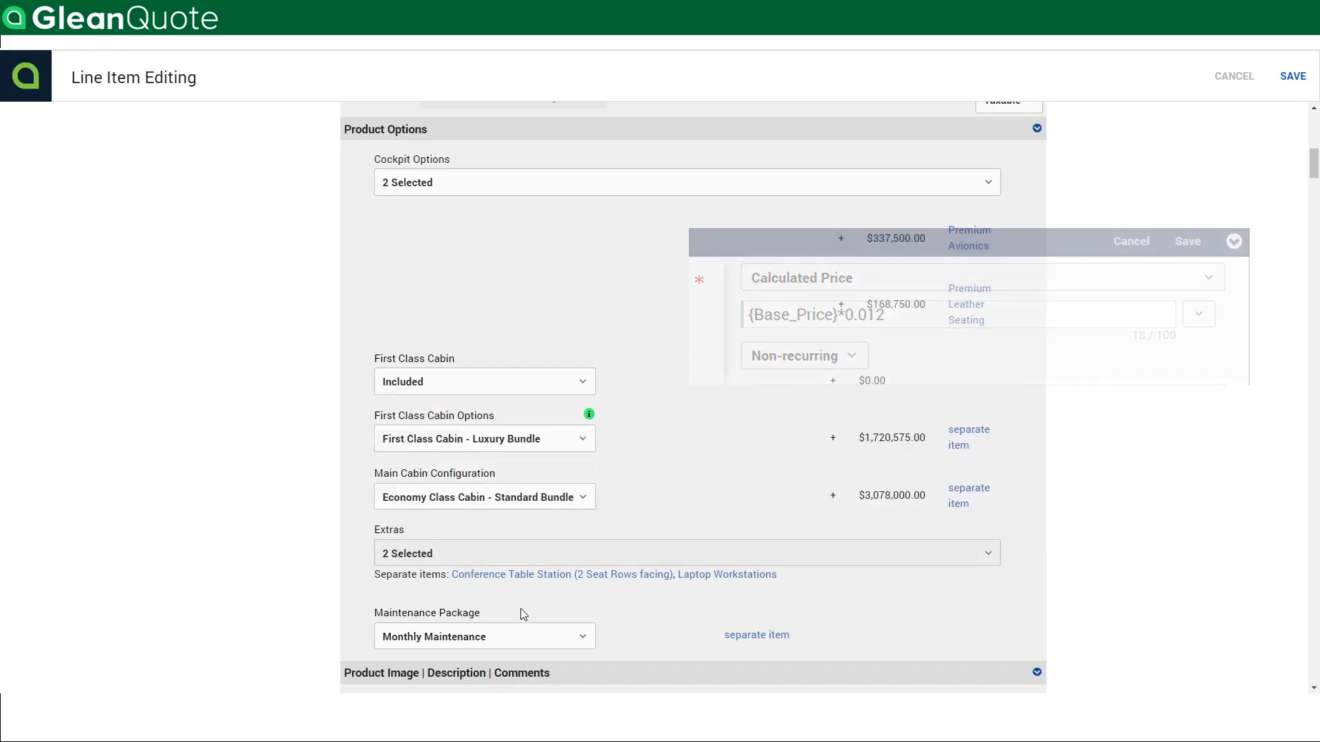
pyautogui.click(522, 614)
pyautogui.scroll(-1, 572, 593)
pyautogui.click(567, 570)
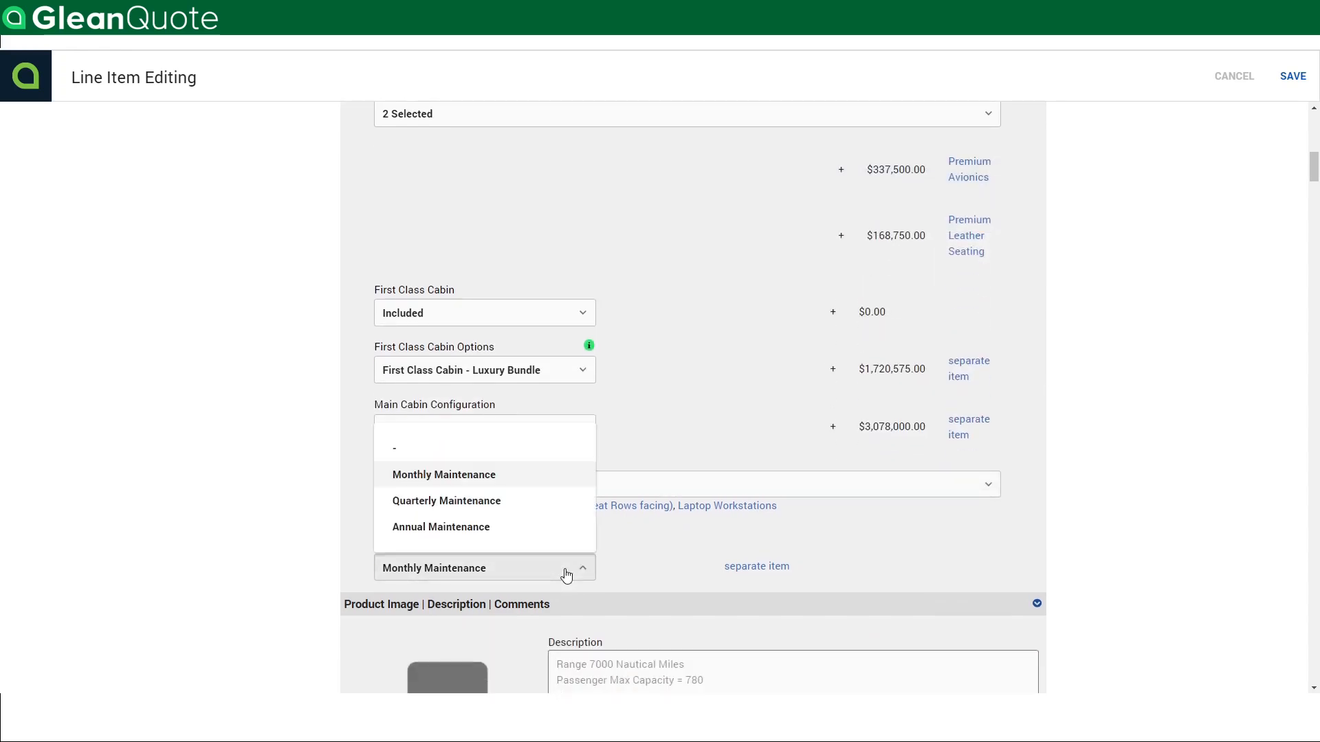
pyautogui.click(653, 536)
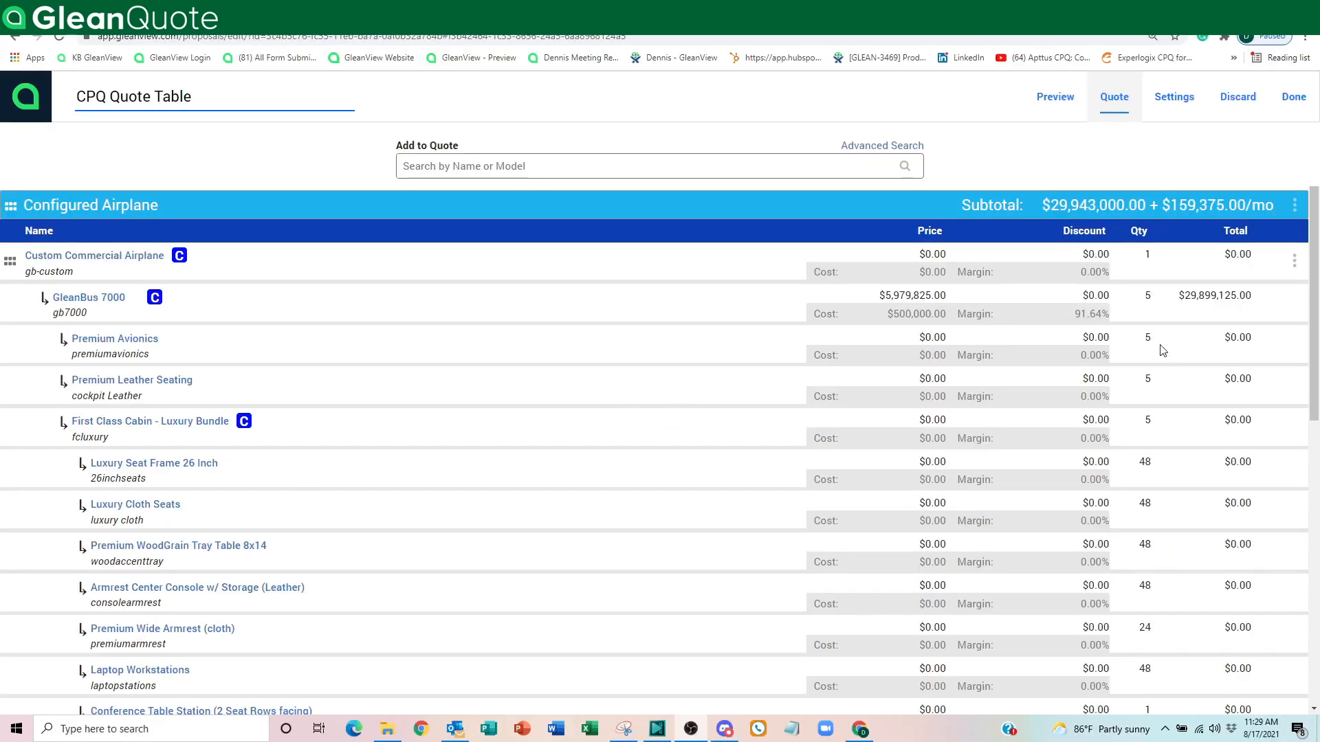
# - Review the line items and quantities of the configured airplane in the quote table
pyautogui.scroll(-5, 1143, 340)
pyautogui.scroll(-2, 1145, 340)
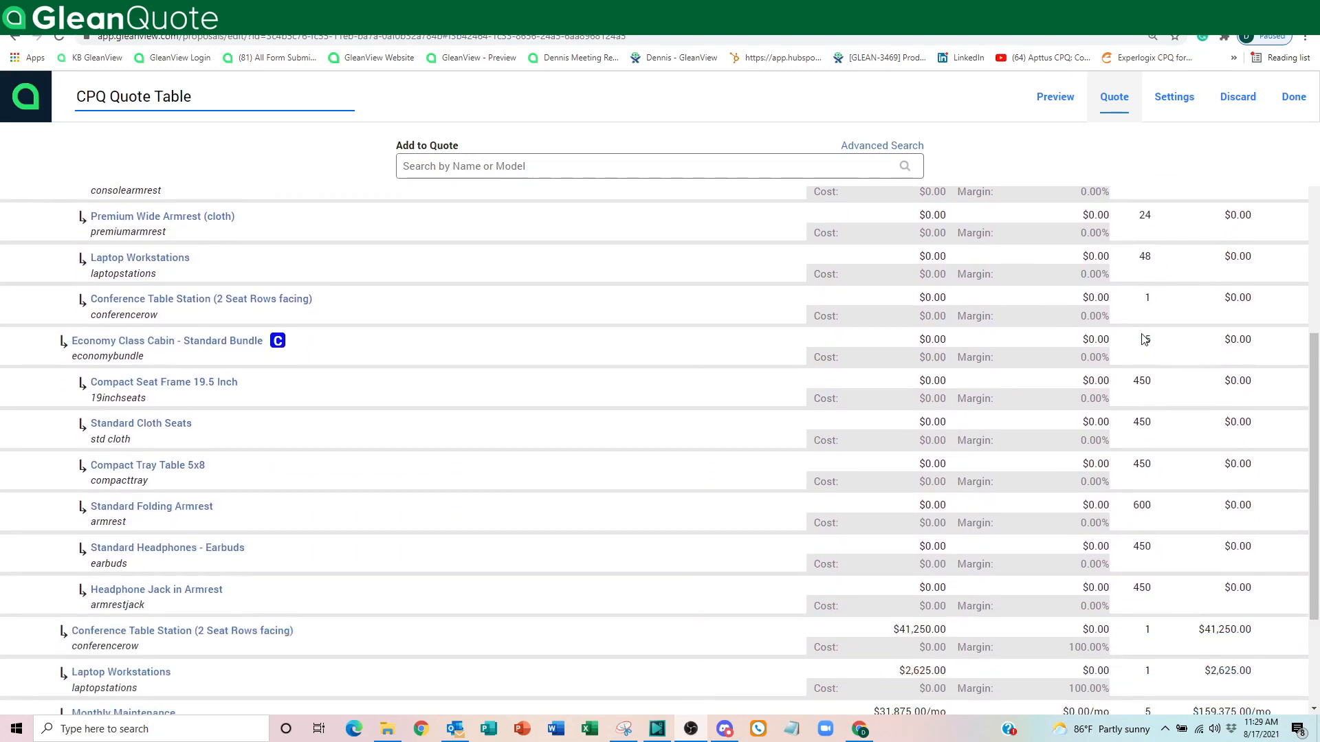
pyautogui.scroll(6, 1143, 341)
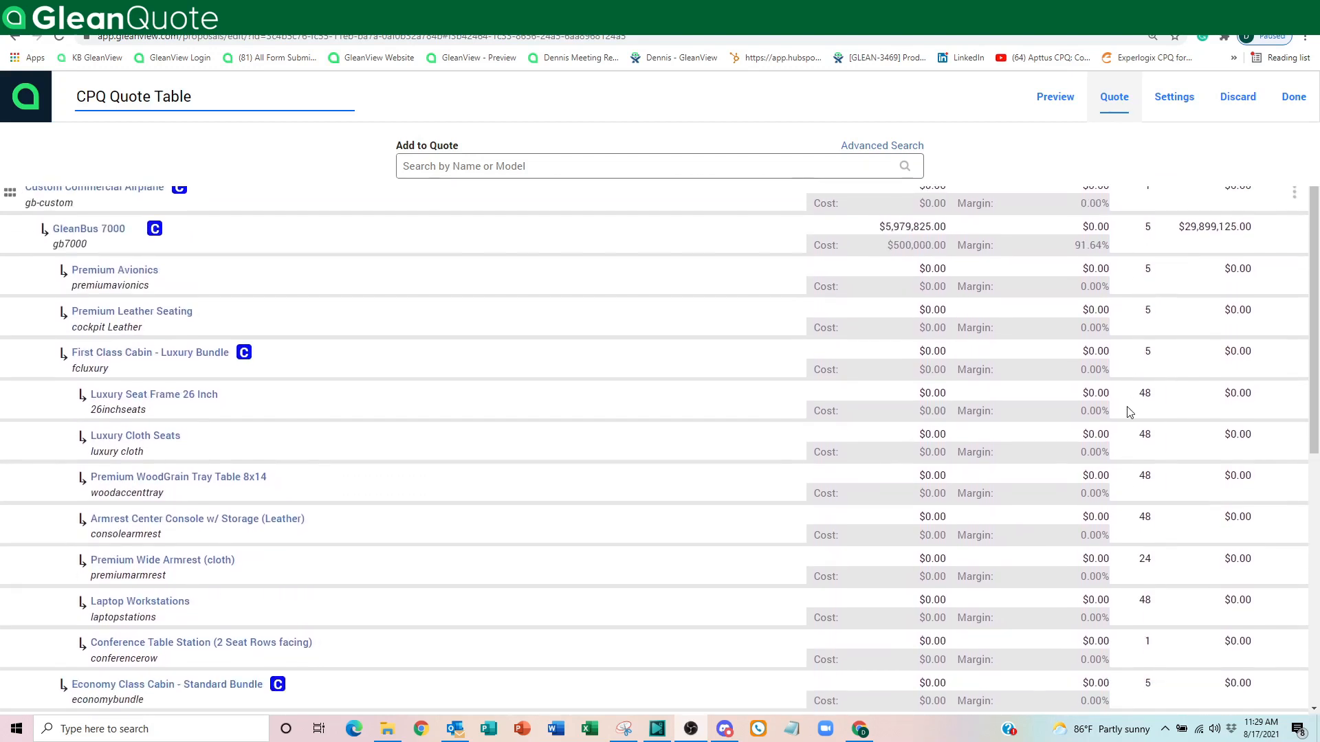
pyautogui.scroll(1, 1145, 389)
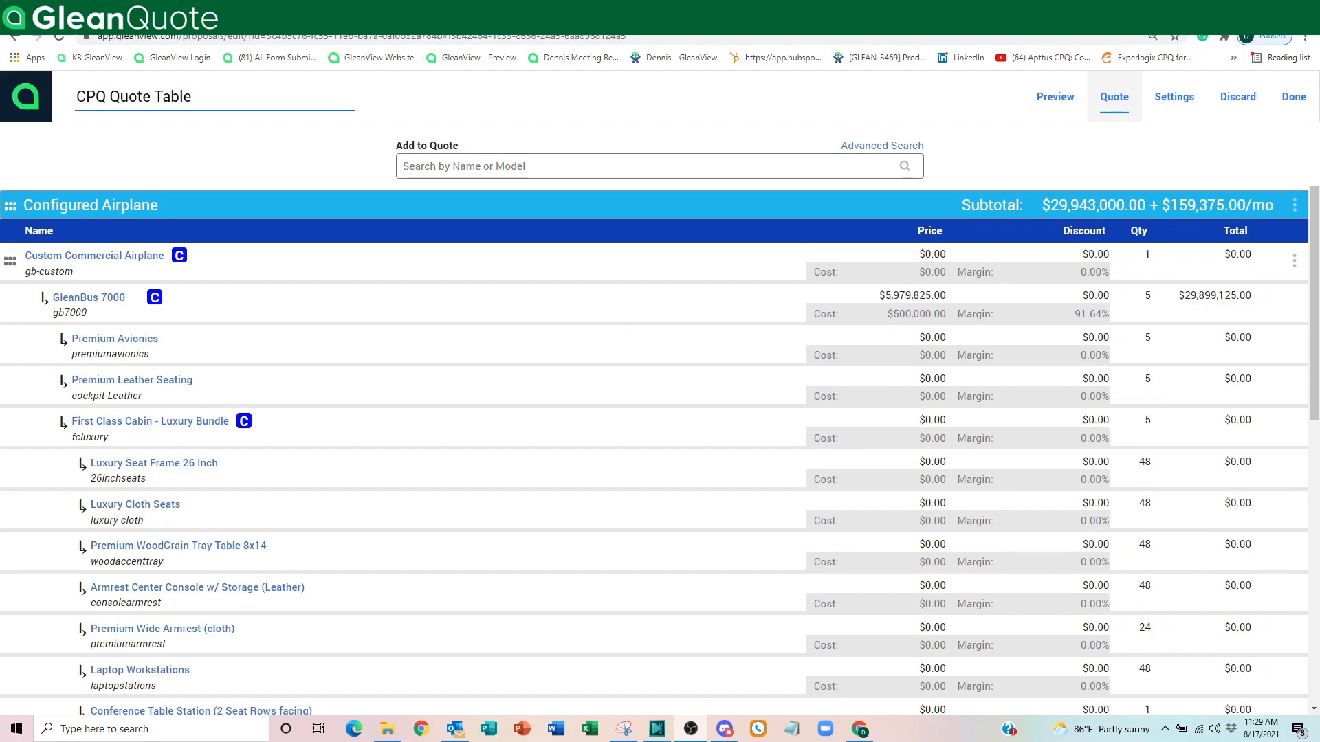
# - Review the remaining configured airplane line items and both pages of the proposal's PDF preview
pyautogui.scroll(-9, 672, 492)
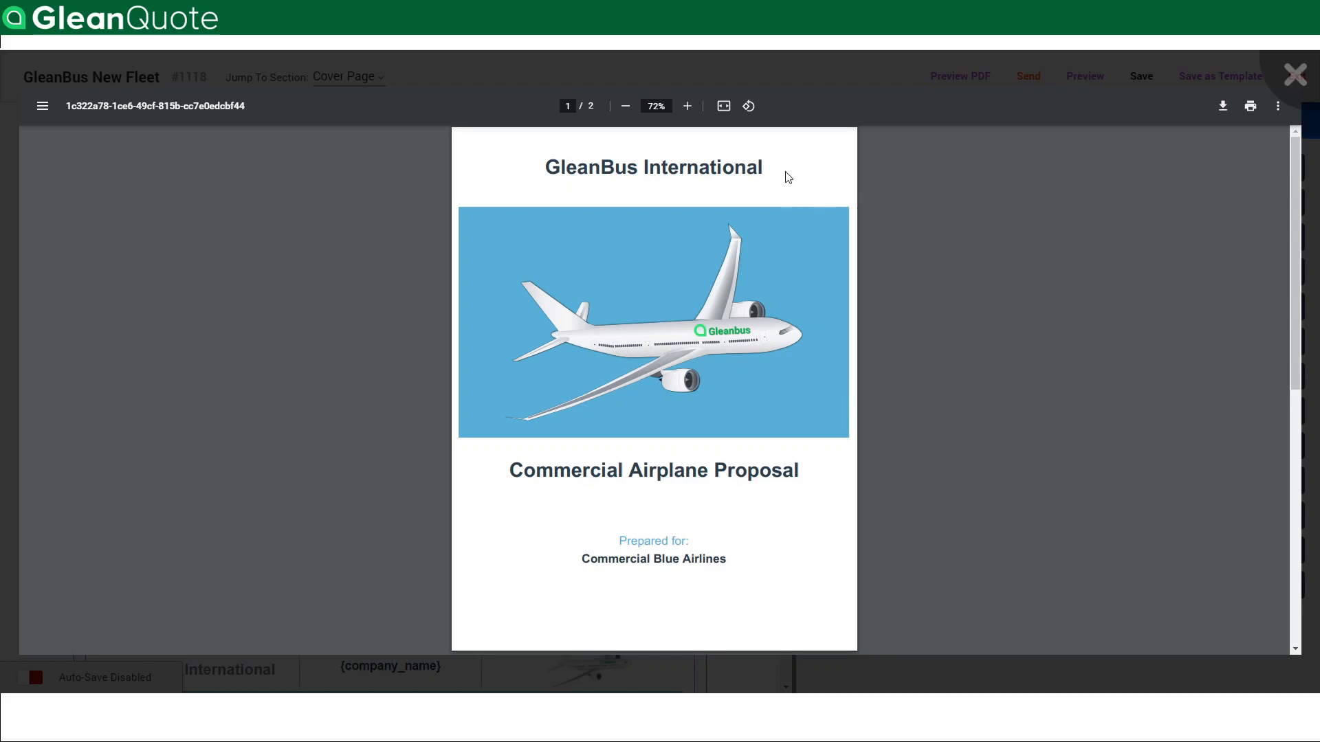
pyautogui.scroll(-8, 788, 178)
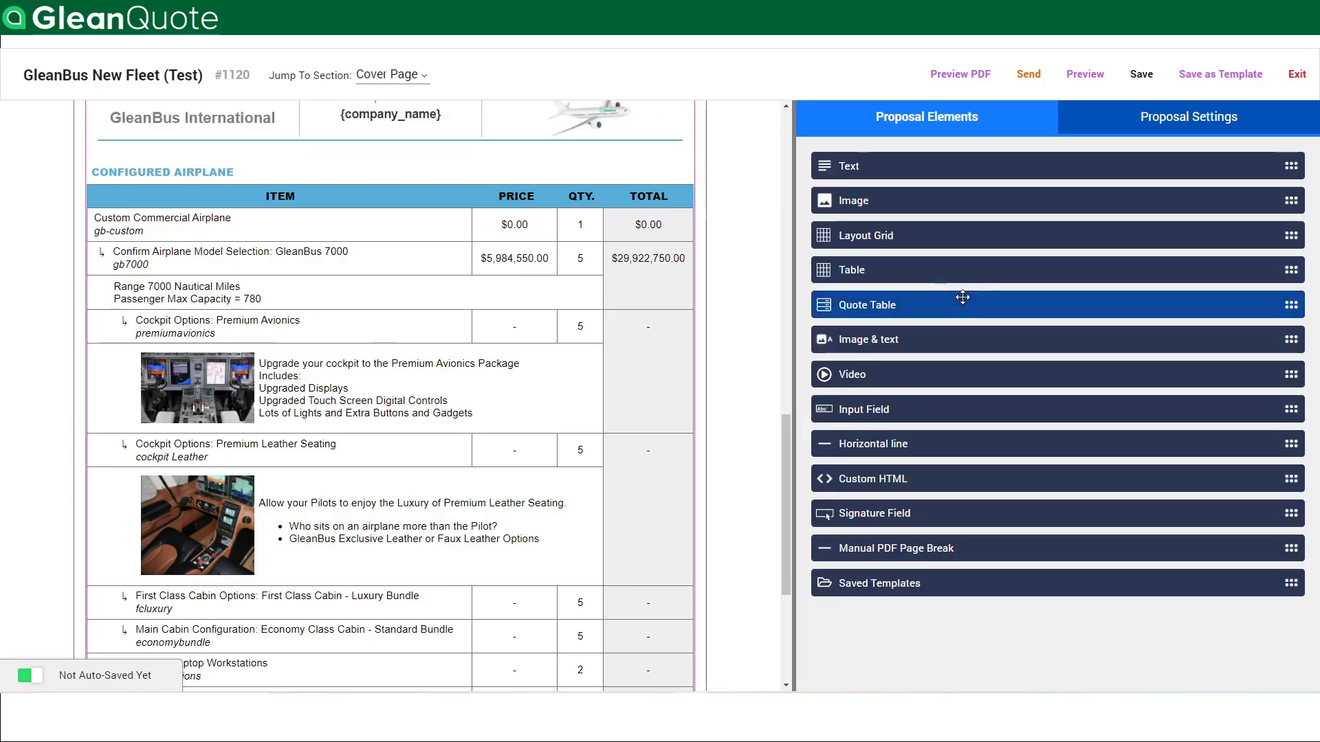
# - Send the proposal with subject "GleanBus Proposal for your new Fleet", Premium Avionics.PNG attached, 30-day expiration and reminders every 5 days
pyautogui.click(1030, 74)
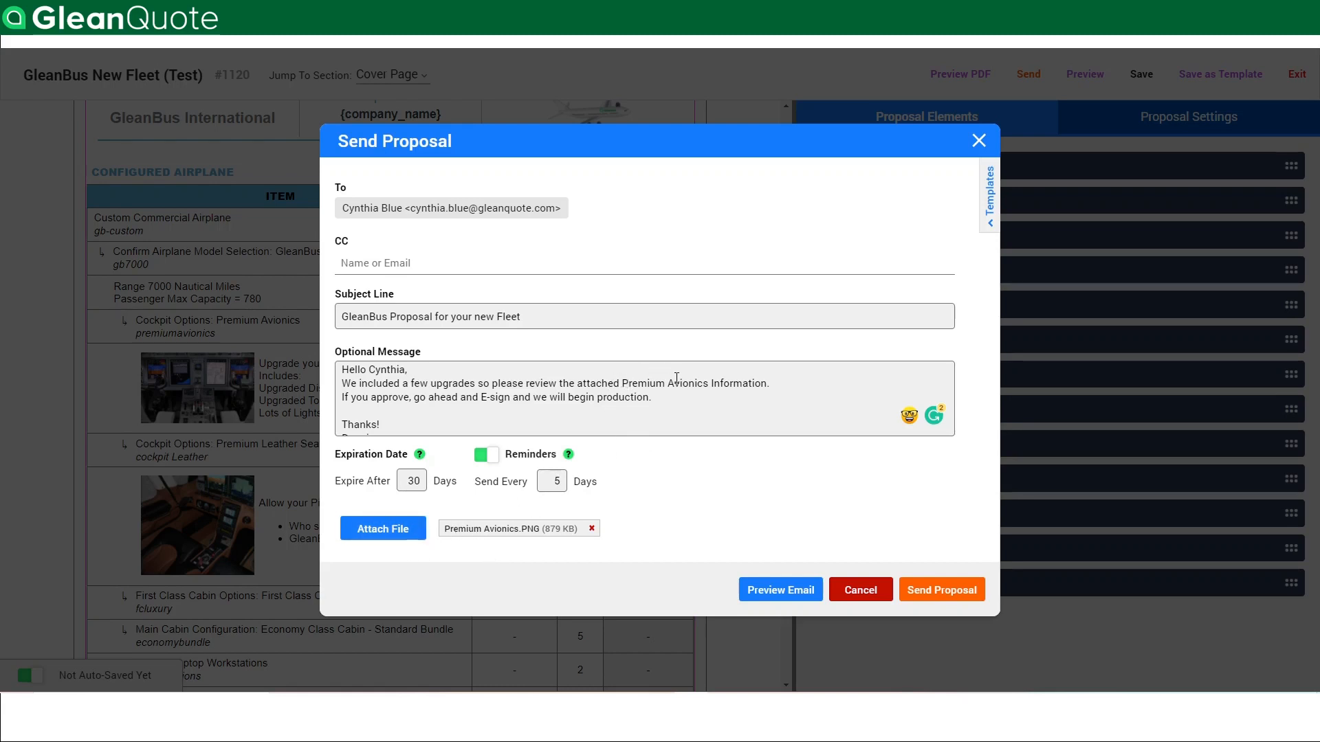
pyautogui.click(928, 589)
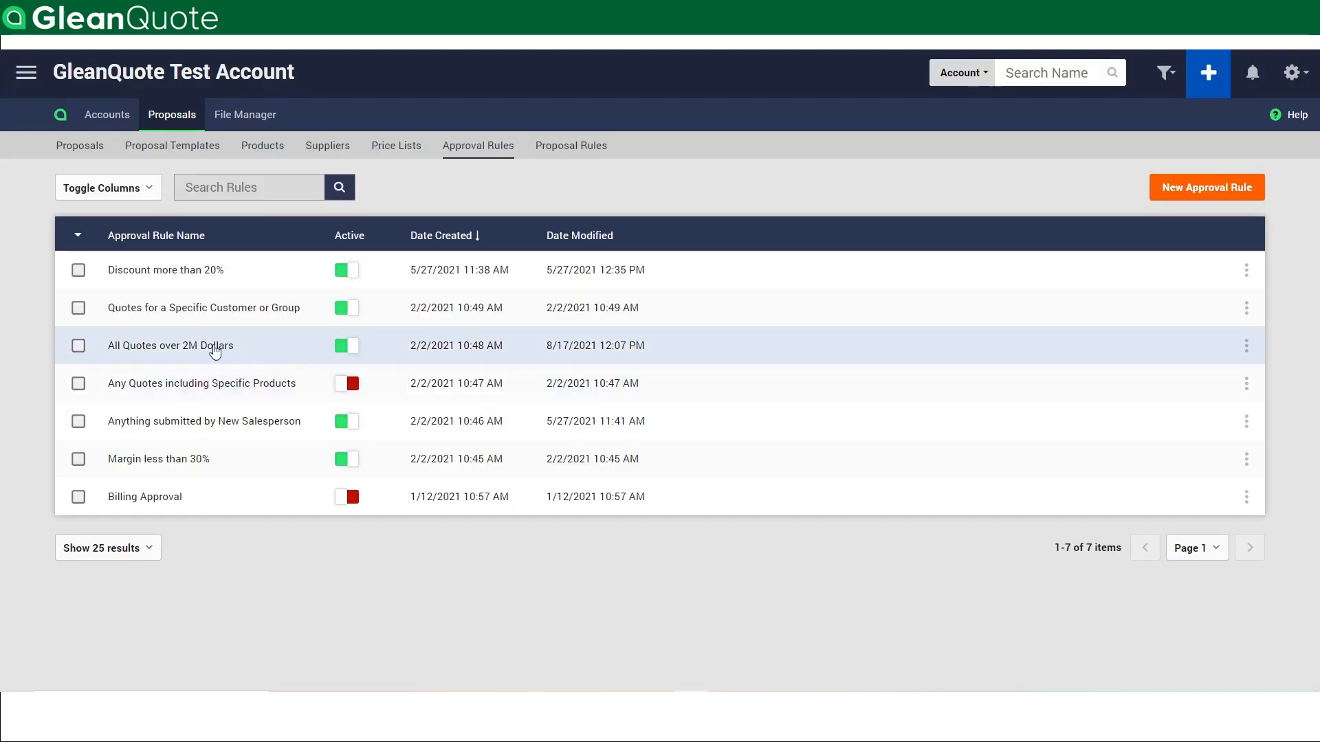
# - Open the approval rule All Quotes over 2M Dollars
pyautogui.click(215, 348)
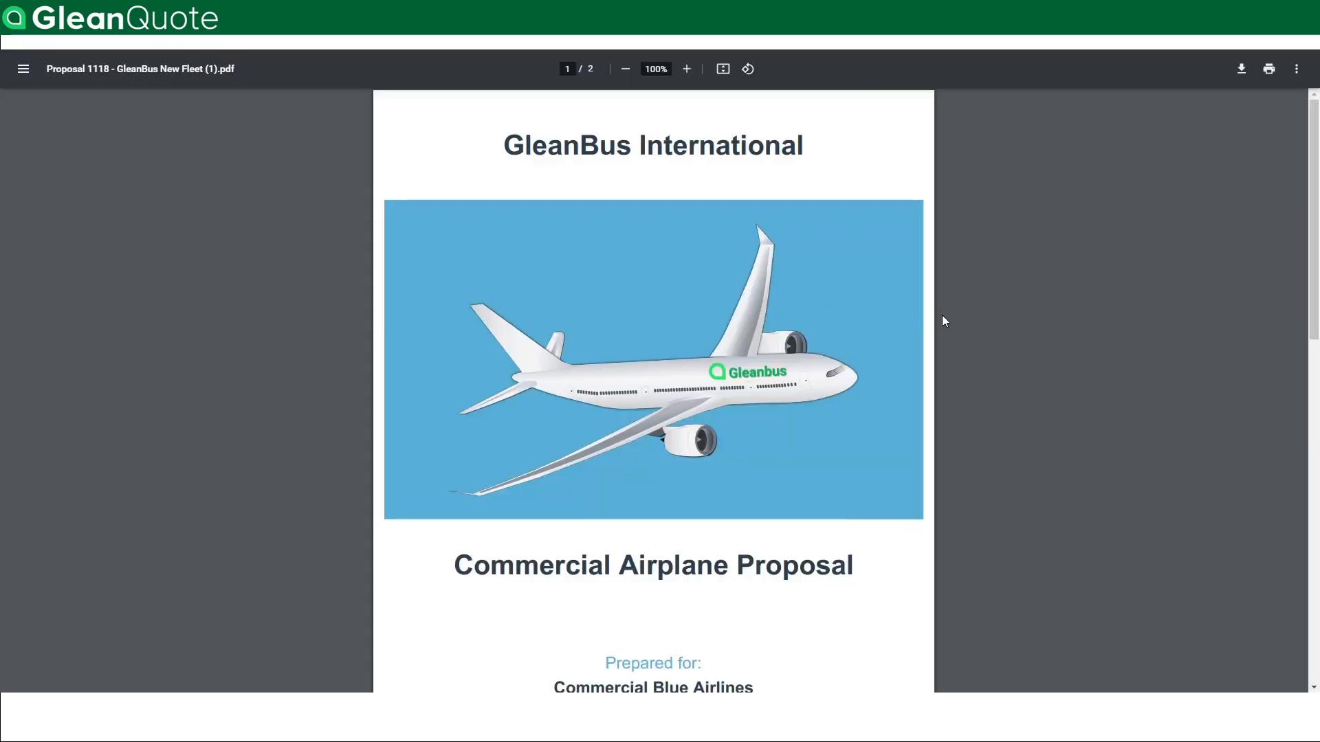
# - Review the GleanBus New Fleet proposal PDF from the cover page through the configured airplane table to the totals and signature lines
pyautogui.scroll(-5, 944, 318)
pyautogui.scroll(-6, 944, 323)
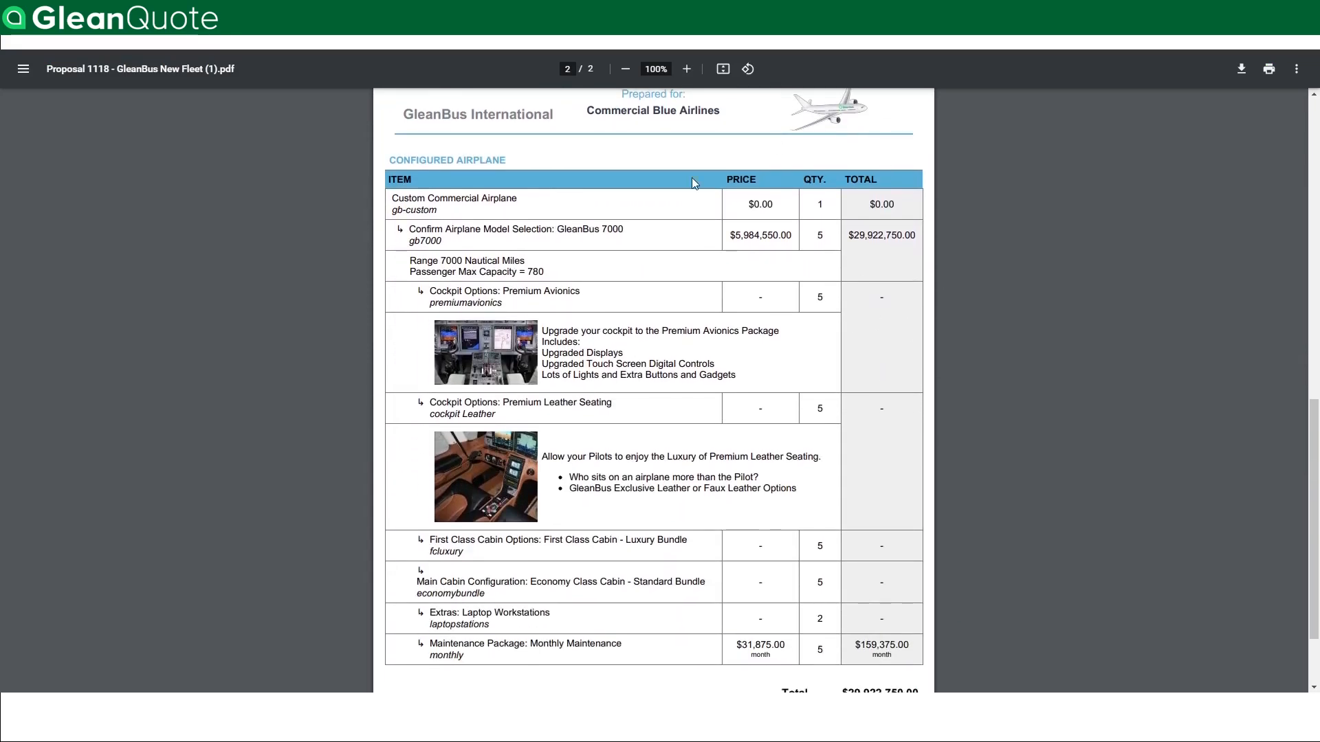
pyautogui.scroll(-2, 760, 353)
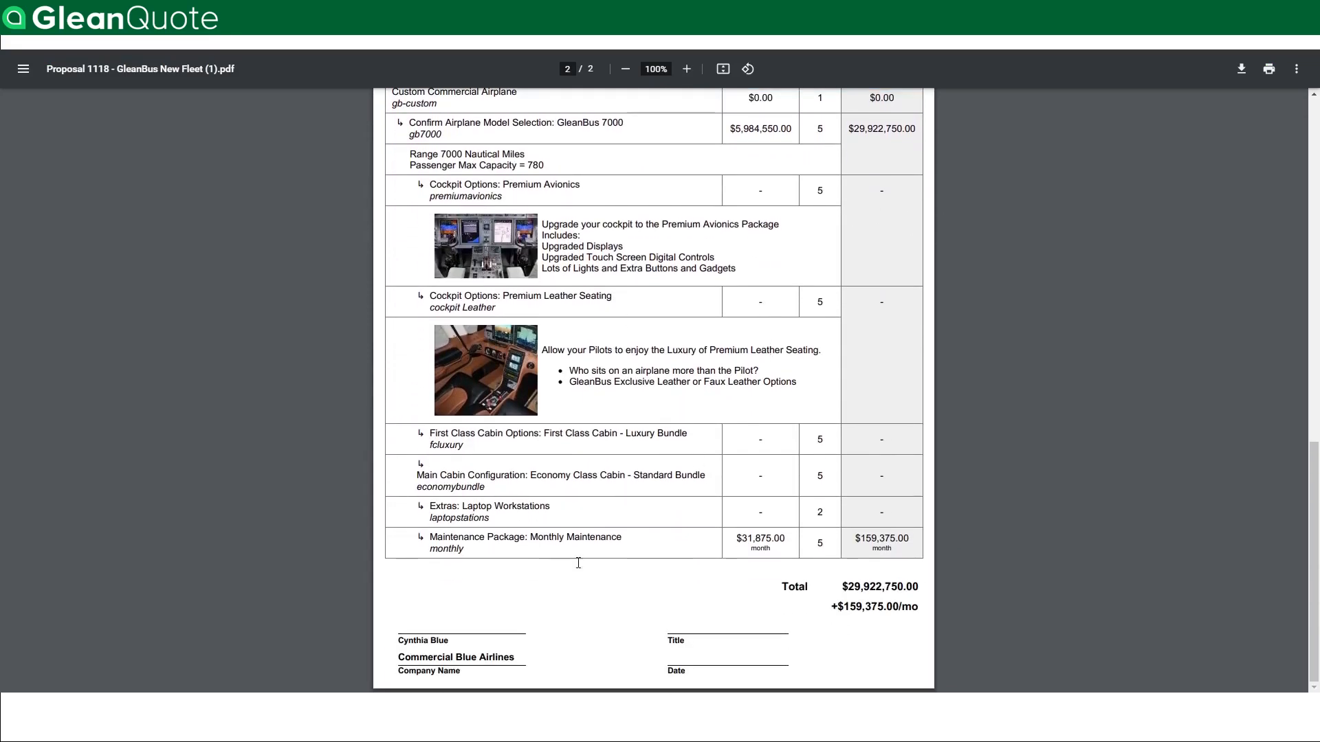